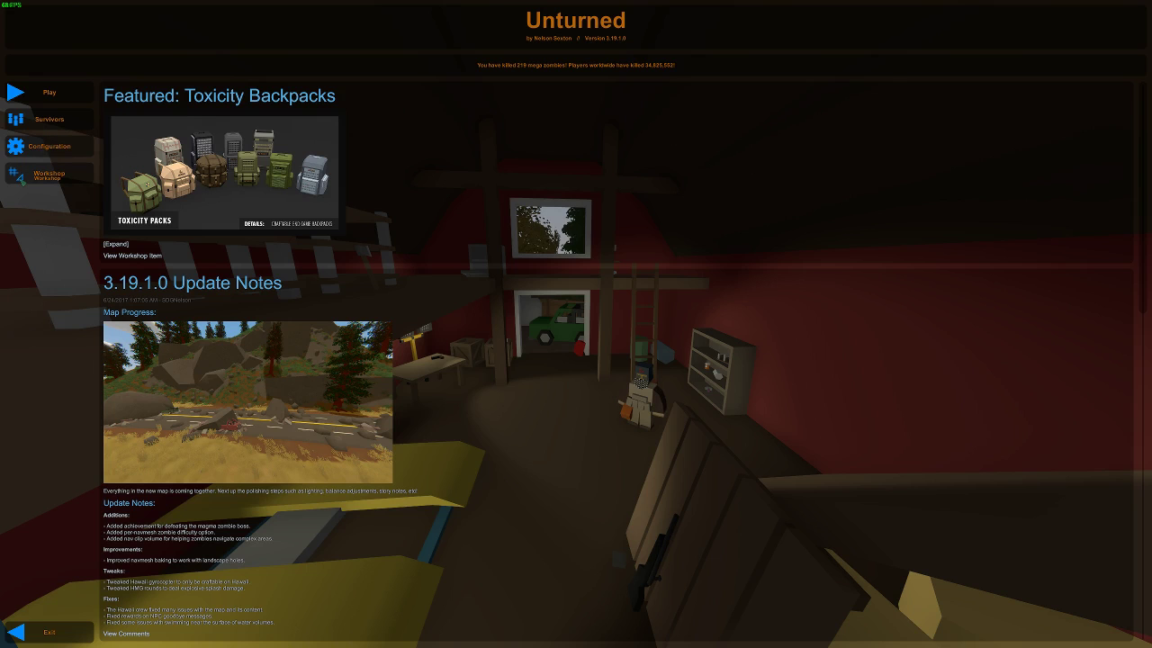
- Open the Guide map for editing in the level editor
left_click(50, 174)
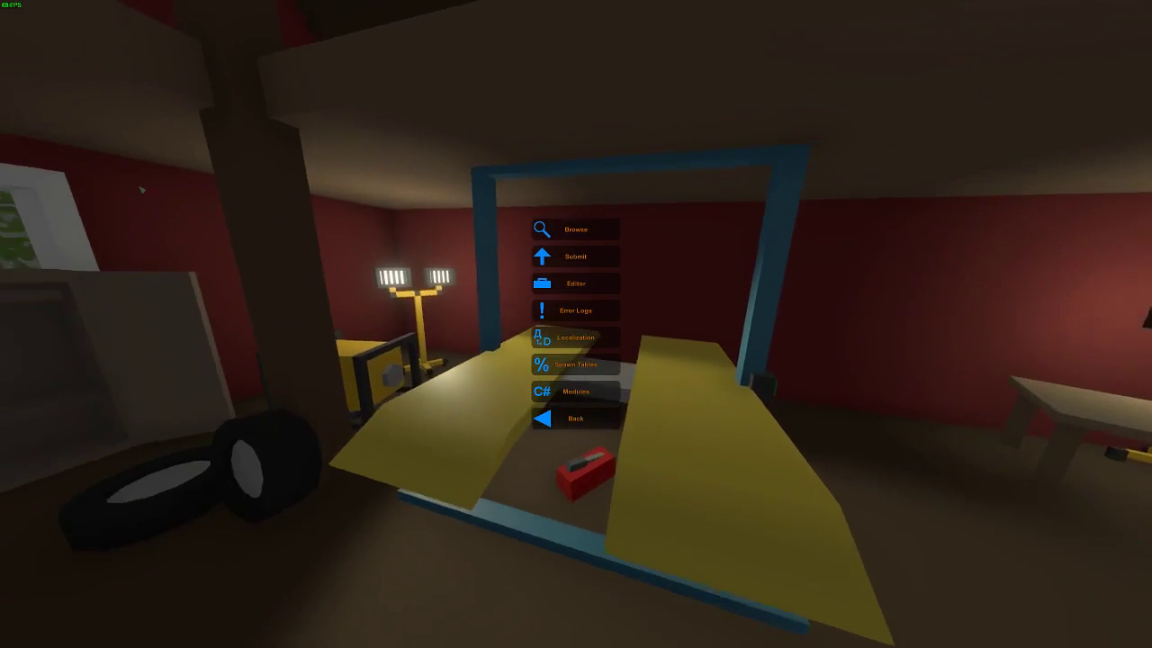
left_click(563, 288)
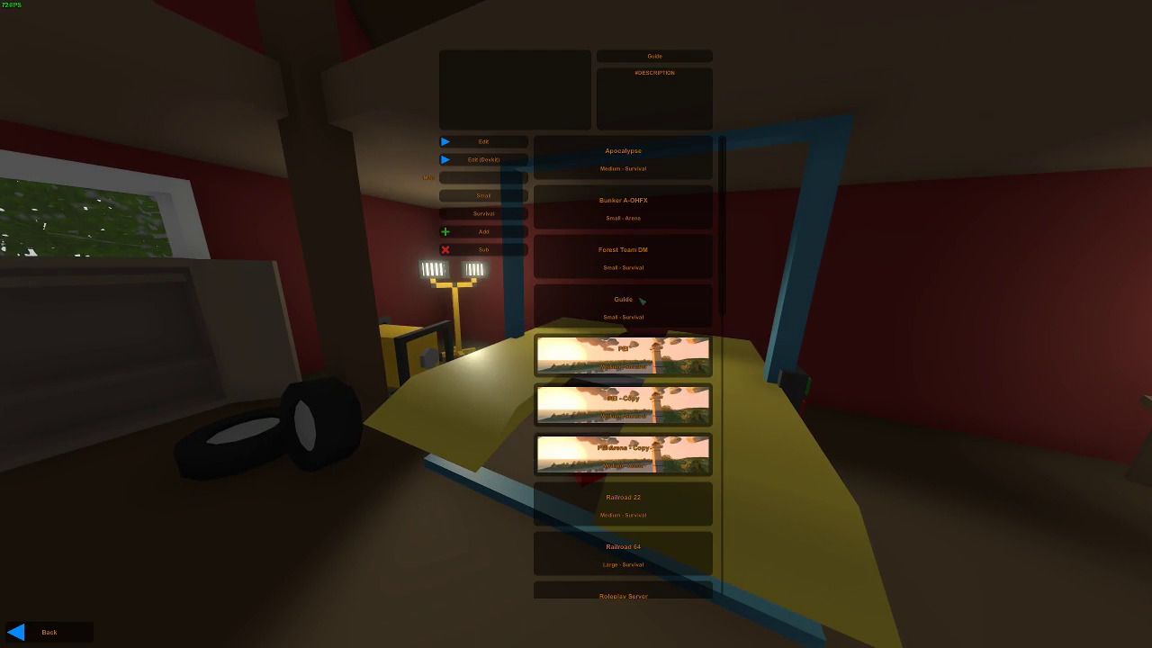
left_click(501, 146)
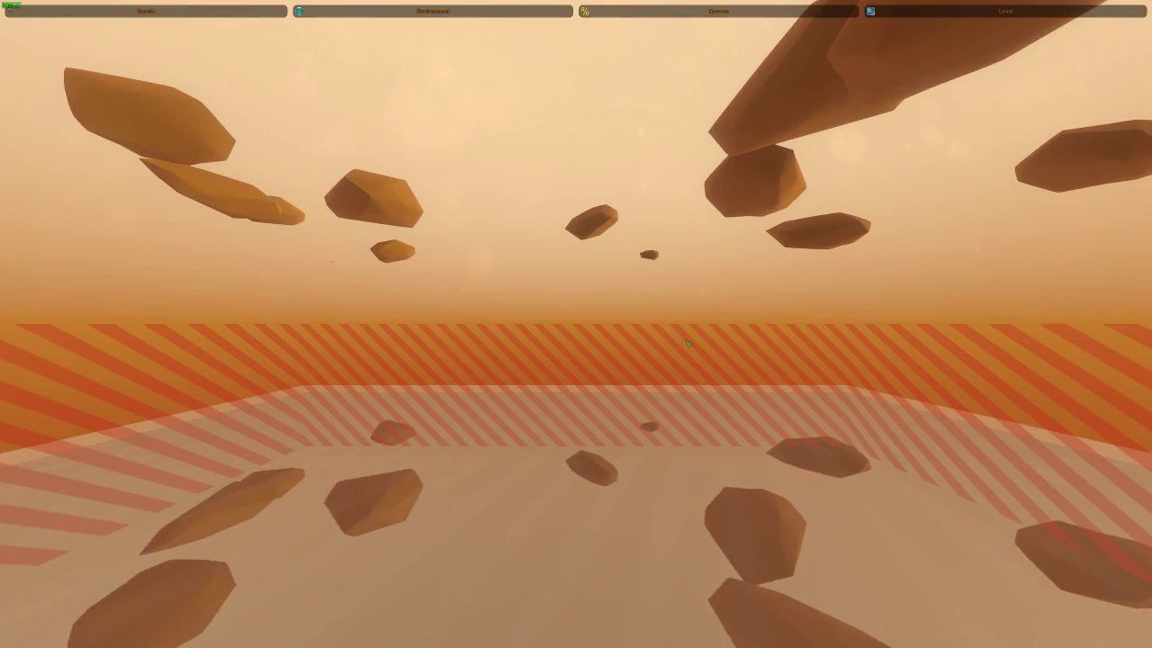
right_click_drag(687, 344, 362, 437)
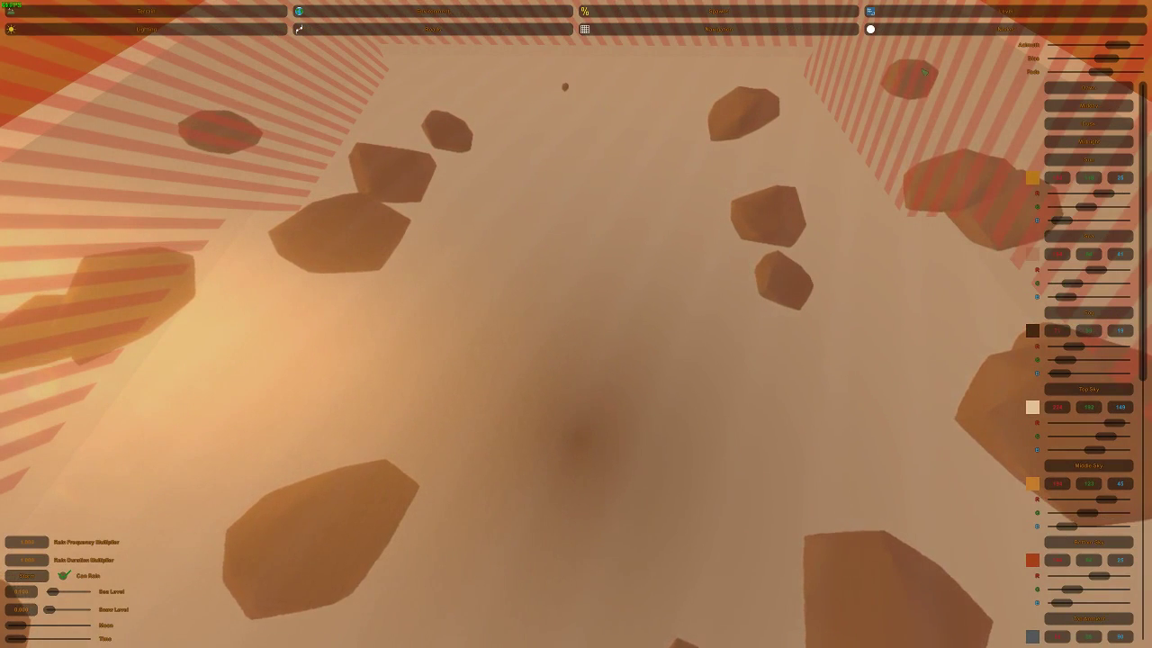
- Preview the map's dawn, dusk and midnight lighting, and leave the time of day at midday
left_click(1094, 109)
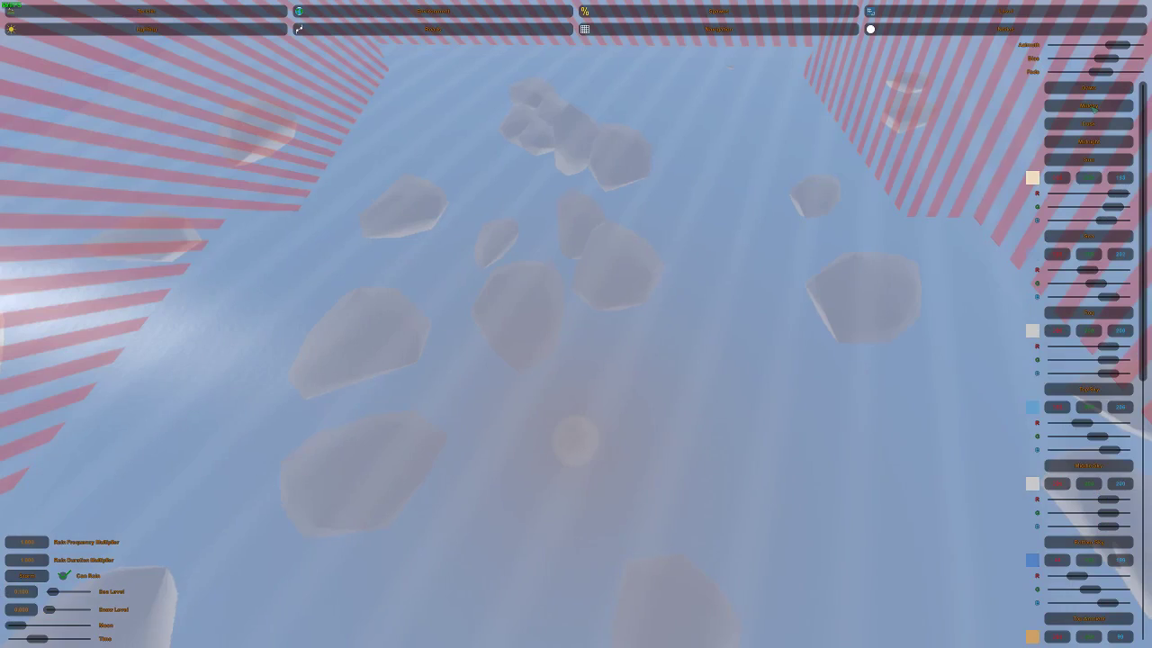
right_click_drag(785, 327, 785, 81)
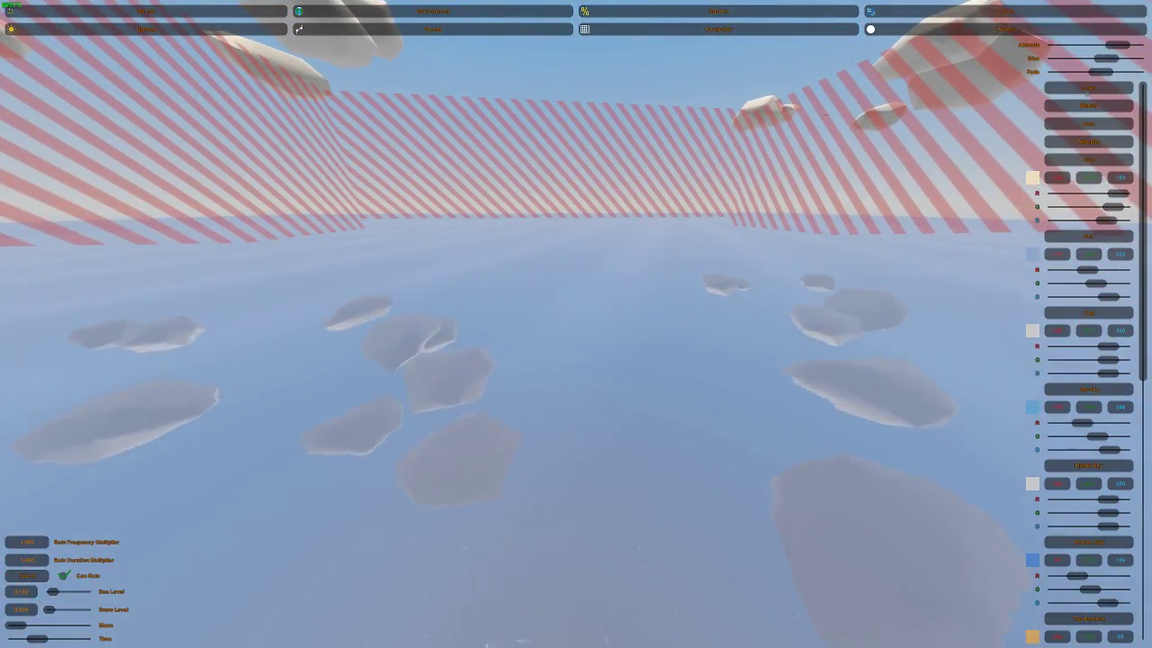
left_click(1088, 88)
left_click(1088, 106)
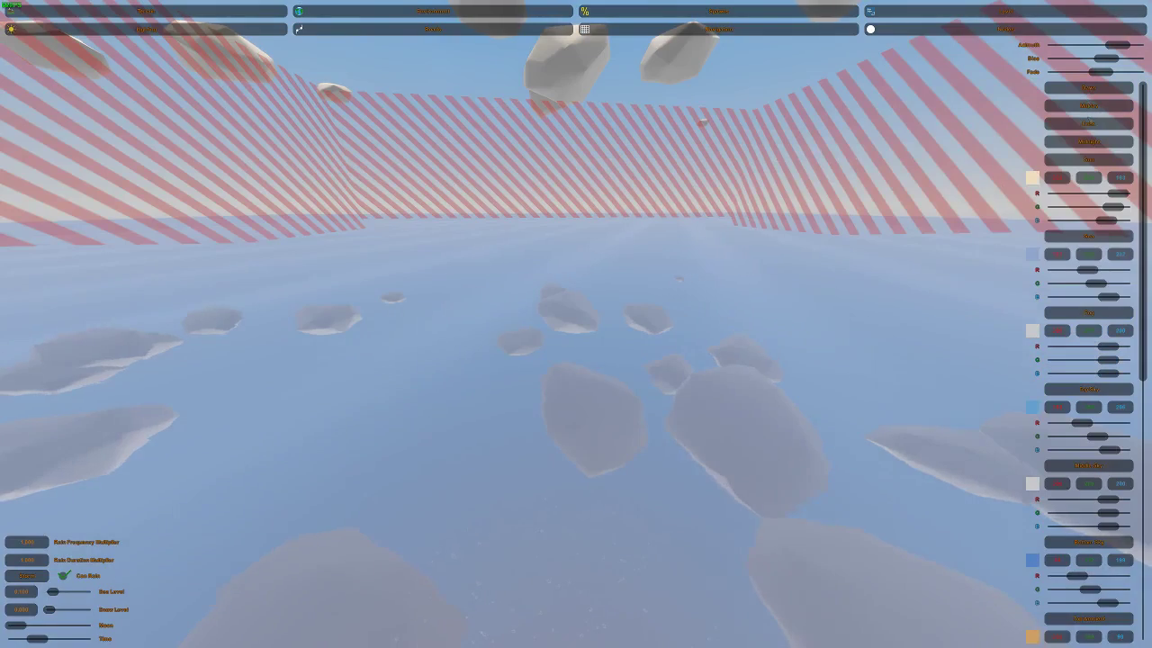
left_click(1089, 124)
left_click(1089, 142)
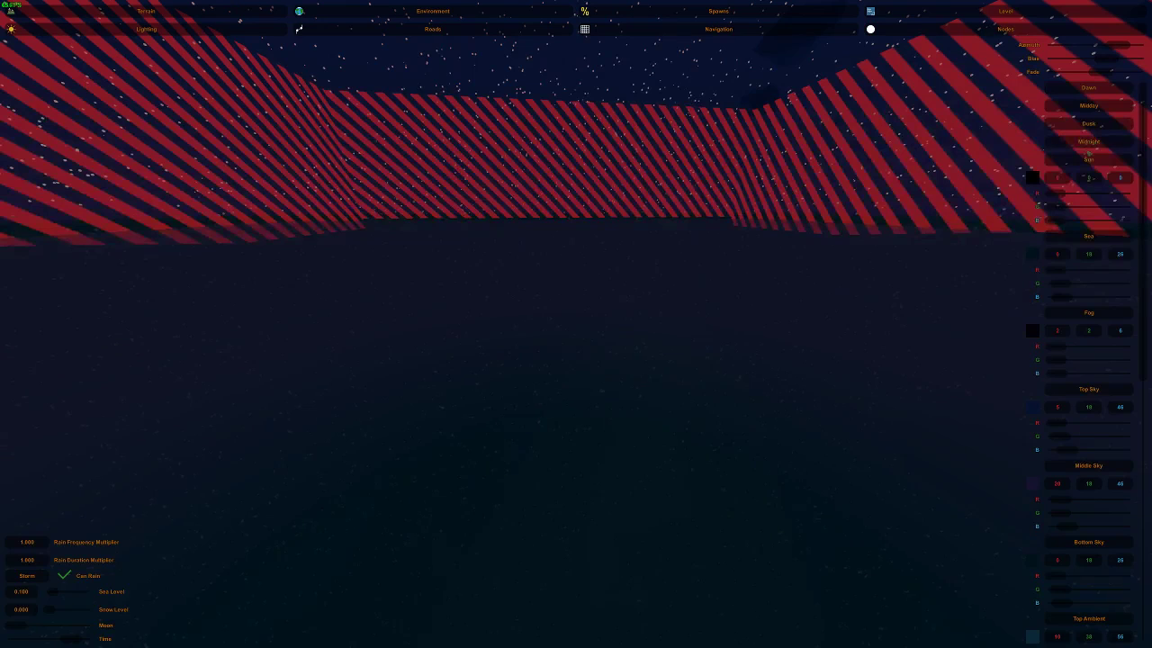
left_click(1098, 107)
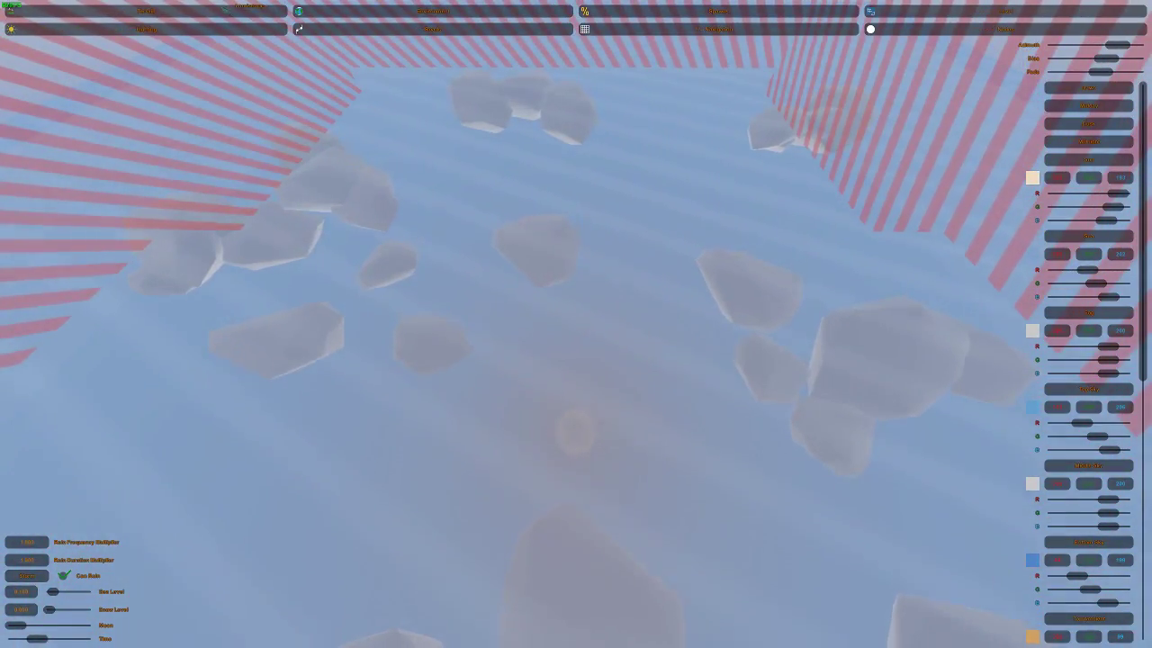
- Start editing the terrain heights and set a small brush size
left_click(224, 9)
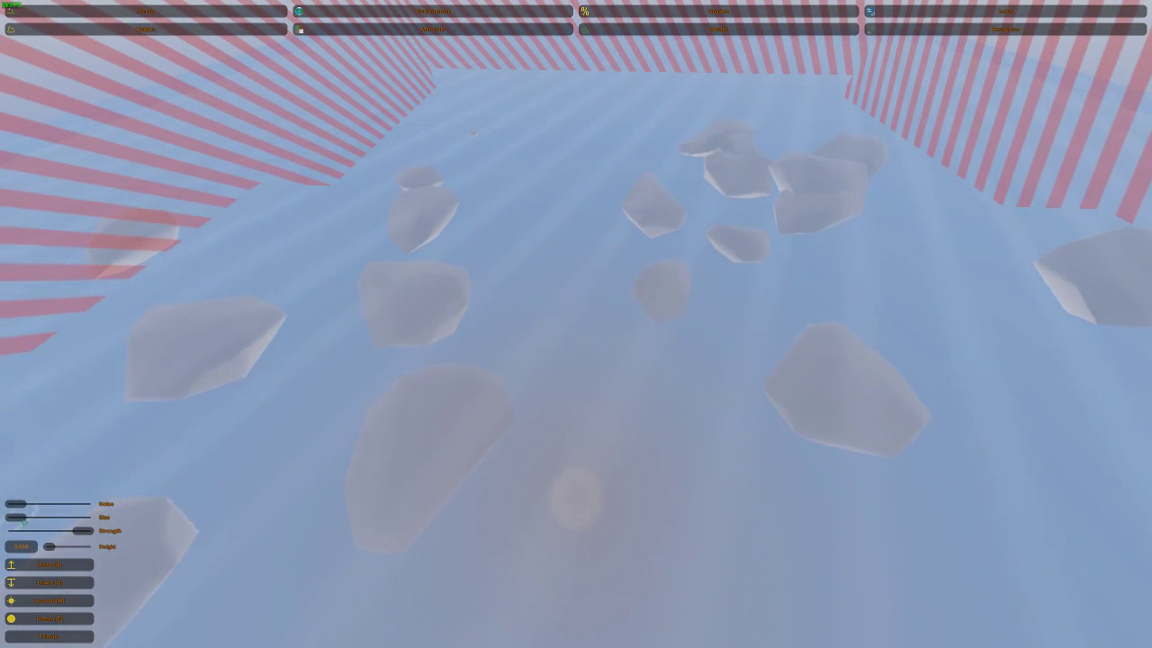
mouse_move(24, 519)
left_mouse_down()
mouse_move(129, 520)
mouse_move(18, 519)
left_mouse_up()
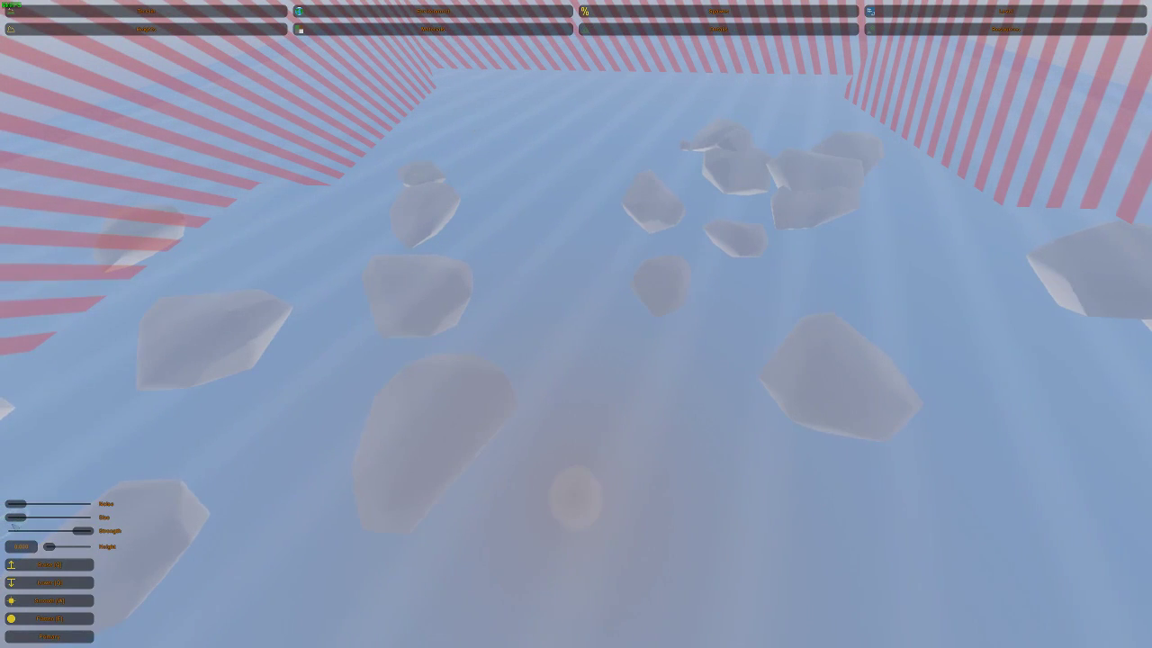
right_click_drag(351, 443, 437, 340)
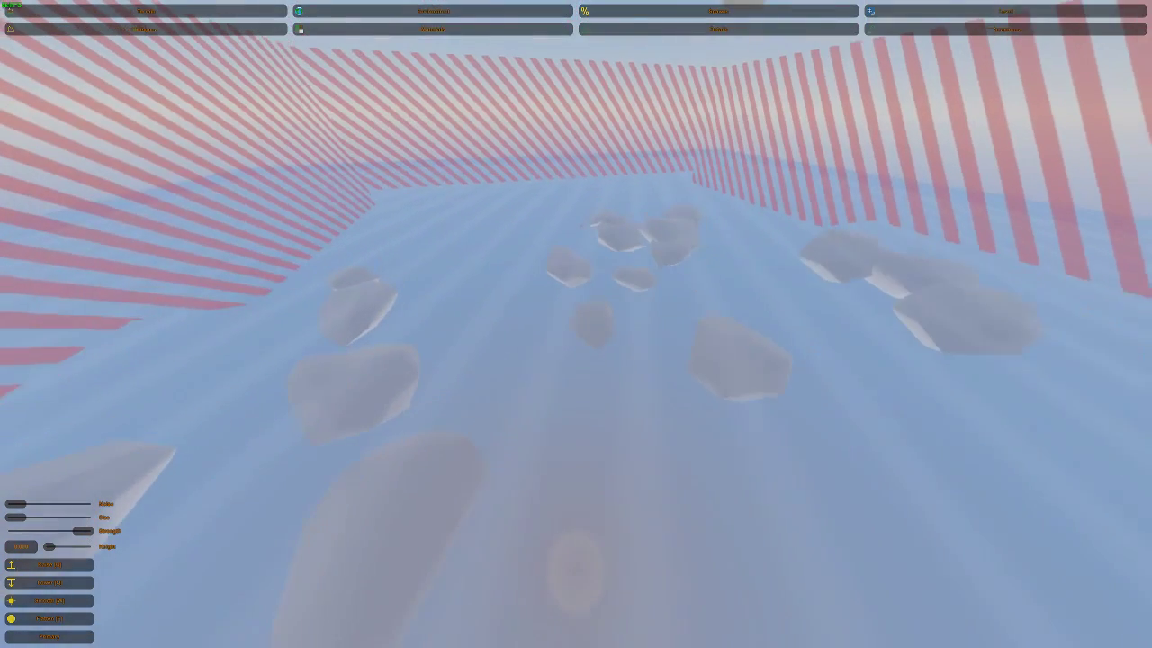
right_click_drag(520, 325, 522, 329)
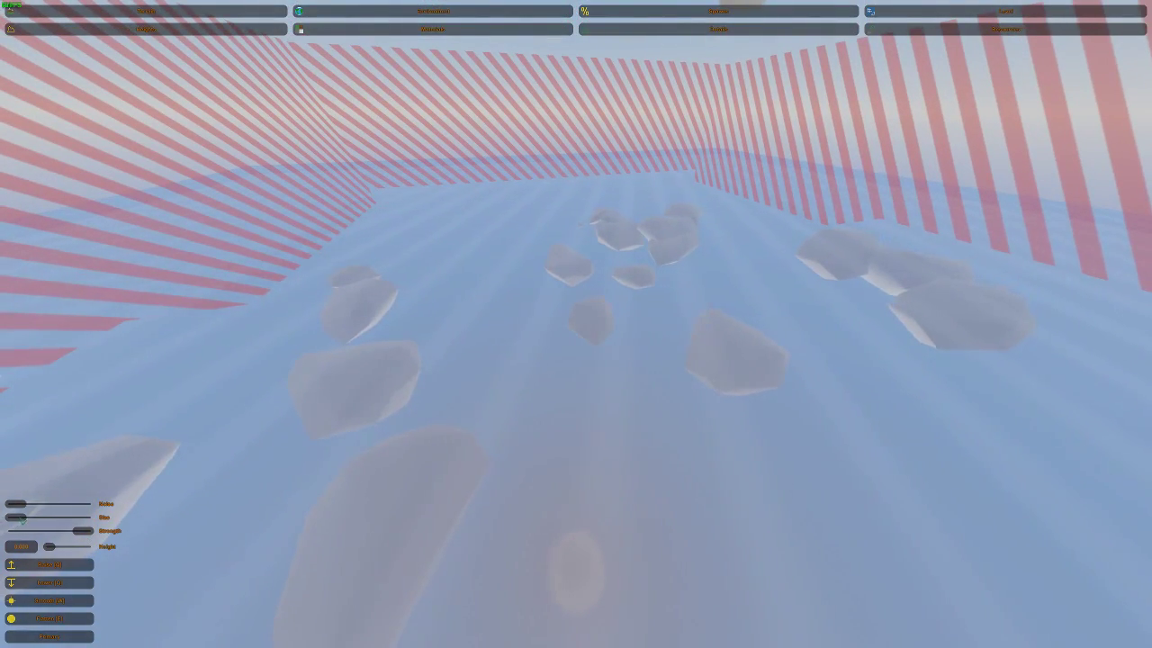
- Raise a tall, steep mound of land out of the sea near the middle of the map
mouse_move(614, 350)
left_mouse_down()
mouse_move(617, 334)
mouse_move(585, 411)
mouse_move(738, 432)
mouse_move(409, 360)
mouse_move(722, 486)
mouse_move(504, 406)
left_mouse_up()
key("s")
mouse_move(576, 324)
right_mouse_down()
mouse_move(675, 310)
mouse_move(765, 338)
mouse_move(836, 338)
mouse_move(580, 315)
mouse_move(689, 317)
mouse_move(639, 324)
mouse_move(576, 301)
mouse_move(562, 351)
mouse_move(468, 347)
right_mouse_up()
key("w")
key("s")
key("a")
key("d")
key("s")
key("s")
left_click_drag(576, 324, 494, 310)
right_click_drag(495, 311, 360, 284)
key("w")
key("d")
key("d")
key("w")
mouse_move(576, 324)
right_mouse_down()
mouse_move(504, 316)
mouse_move(486, 248)
mouse_move(470, 252)
mouse_move(513, 355)
mouse_move(503, 386)
right_mouse_up()
key("s")
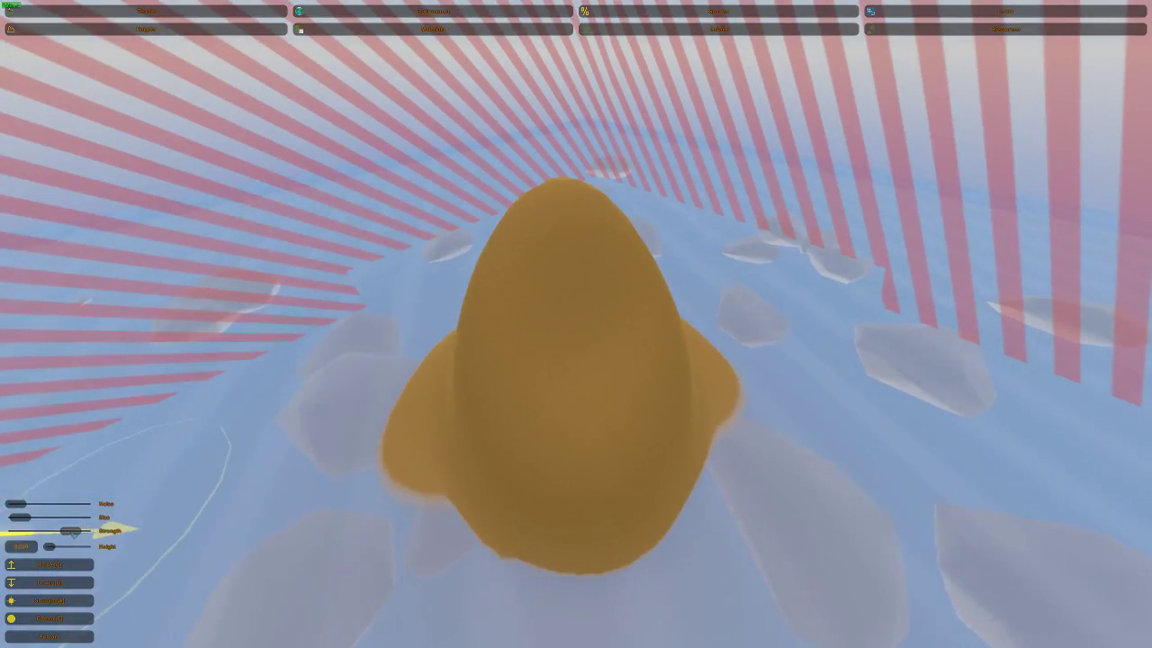
- Reduce the brush strength to about half and raise a wider, lower shelf of land around the mound
key("w")
right_click_drag(315, 369, 432, 387)
key("a")
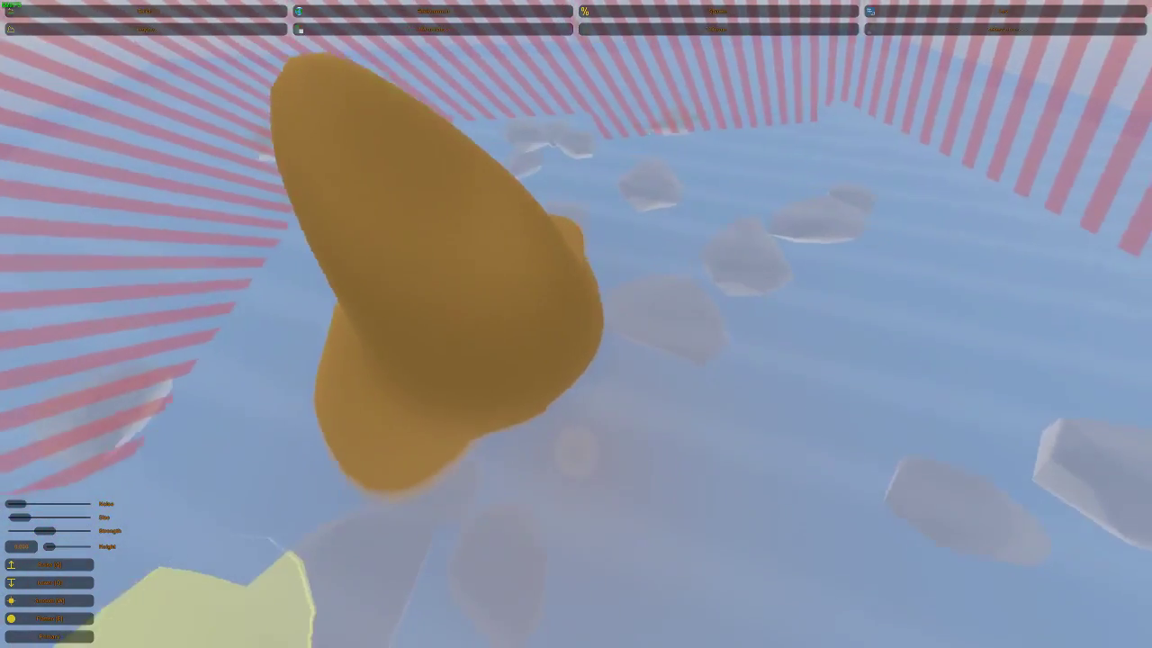
mouse_move(627, 329)
left_mouse_down()
mouse_move(450, 495)
mouse_move(576, 478)
mouse_move(650, 390)
mouse_move(592, 544)
left_mouse_up()
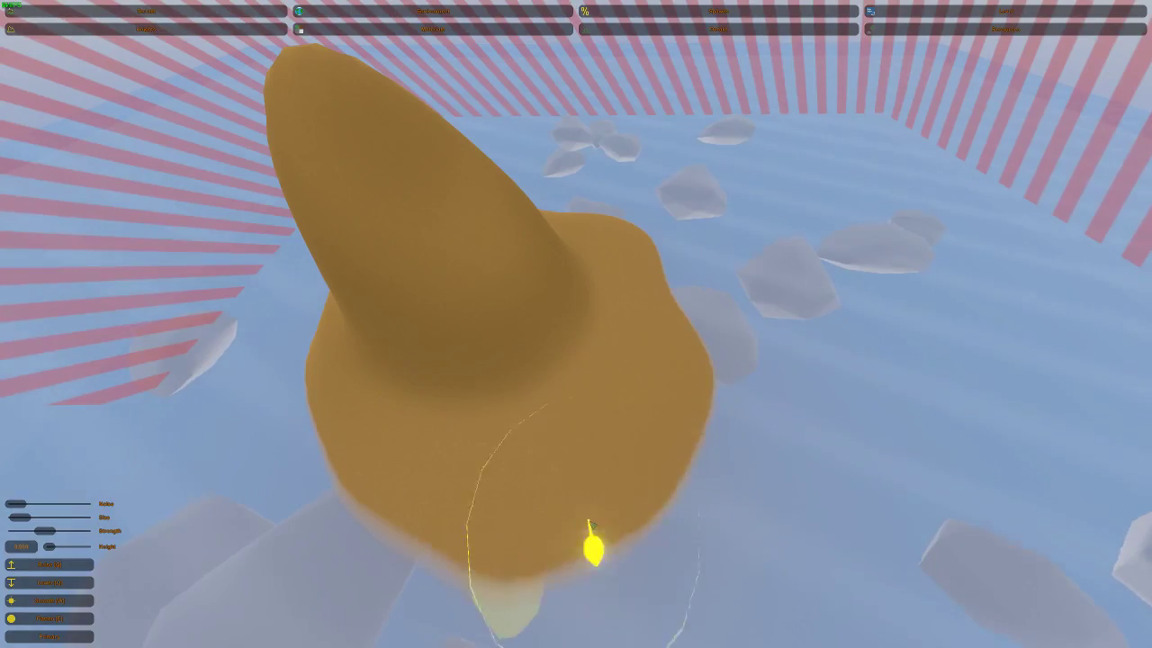
key("w")
mouse_move(818, 435)
right_mouse_down()
mouse_move(836, 468)
mouse_move(774, 360)
mouse_move(675, 341)
mouse_move(764, 309)
mouse_move(746, 265)
mouse_move(564, 265)
right_mouse_up()
key("s")
mouse_move(694, 313)
left_mouse_down()
mouse_move(411, 566)
mouse_move(848, 489)
mouse_move(680, 281)
left_mouse_up()
key("s")
mouse_move(823, 296)
right_mouse_down()
mouse_move(647, 336)
mouse_move(591, 336)
mouse_move(601, 363)
mouse_move(541, 379)
mouse_move(308, 404)
mouse_move(154, 409)
mouse_move(117, 396)
mouse_move(353, 360)
mouse_move(179, 588)
mouse_move(540, 621)
mouse_move(931, 571)
mouse_move(763, 417)
mouse_move(411, 308)
mouse_move(586, 329)
mouse_move(690, 311)
mouse_move(621, 271)
mouse_move(677, 304)
right_mouse_up()
- Smooth the mound's steep peak down into a lower, rounded hill
key("d")
key("w")
key("w")
key("d")
key("s")
key("w")
key("a")
key("s")
key("d")
key("w")
key("s")
key("a")
key("w")
key("a")
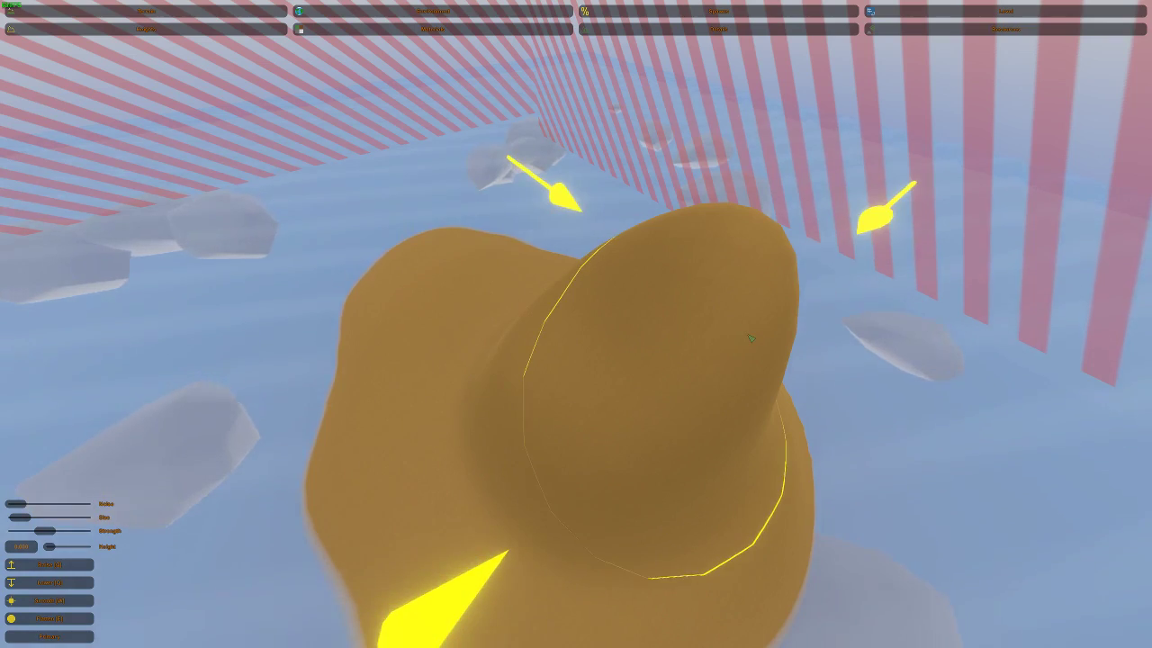
key("d")
right_click_drag(751, 338, 580, 327)
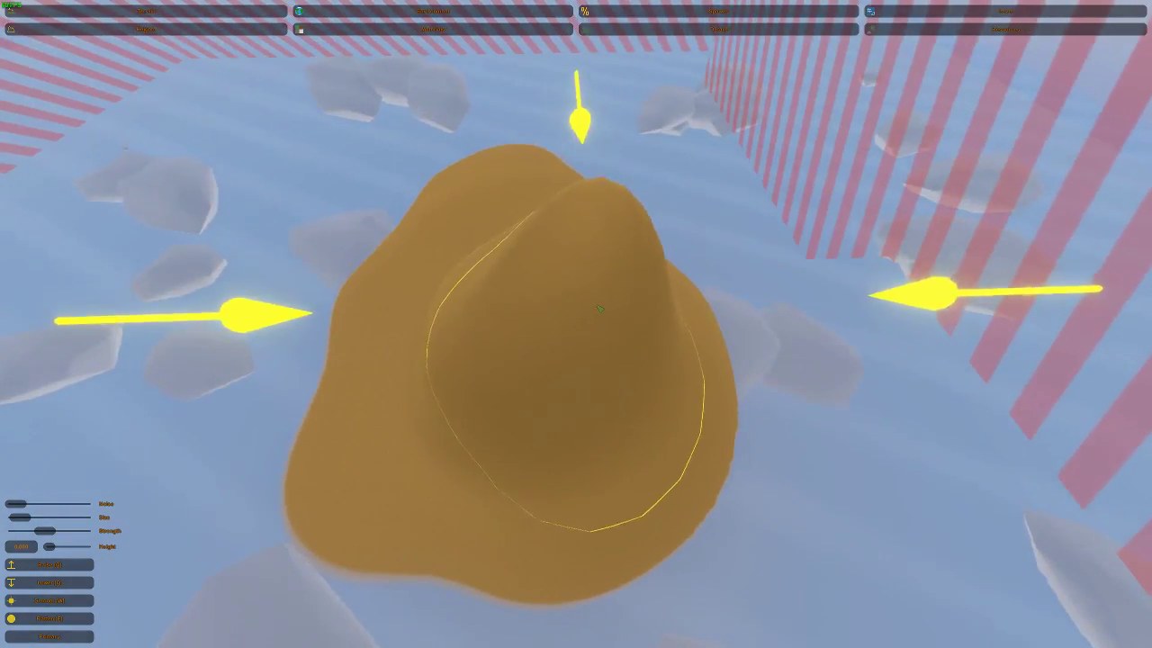
middle_click_drag(564, 314, 579, 328)
middle_click_drag(333, 275, 537, 335)
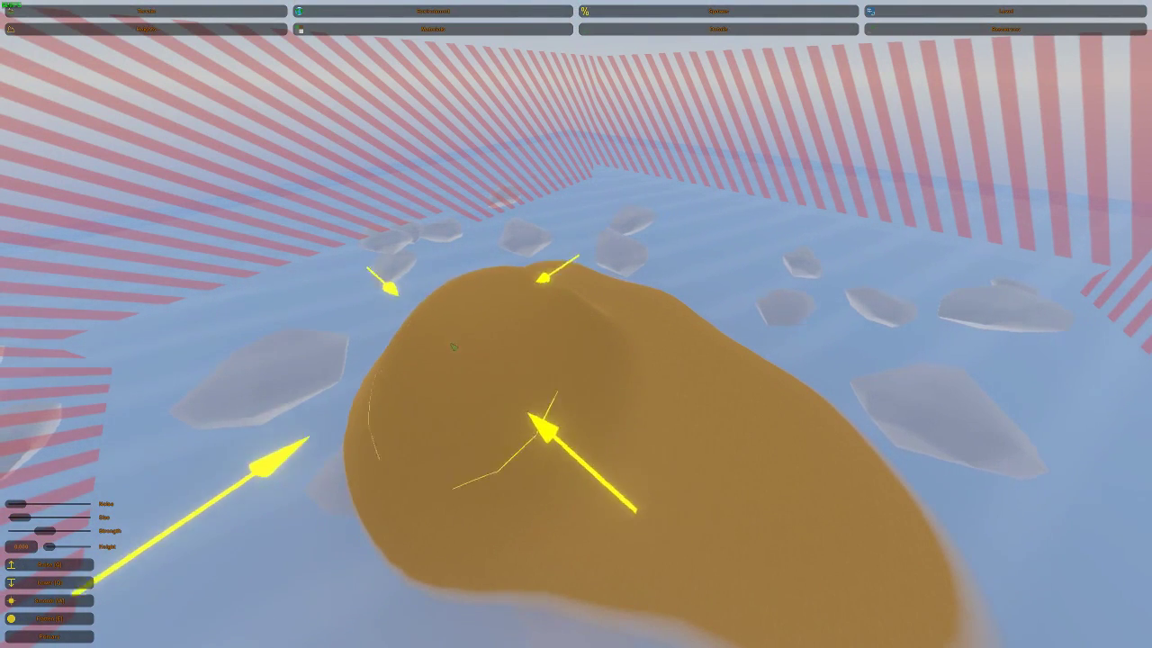
- Smooth the hill's remaining slopes and blend them into the low land beside it
mouse_move(559, 326)
middle_mouse_down()
mouse_move(545, 334)
mouse_move(664, 311)
mouse_move(637, 261)
mouse_move(532, 325)
middle_mouse_up()
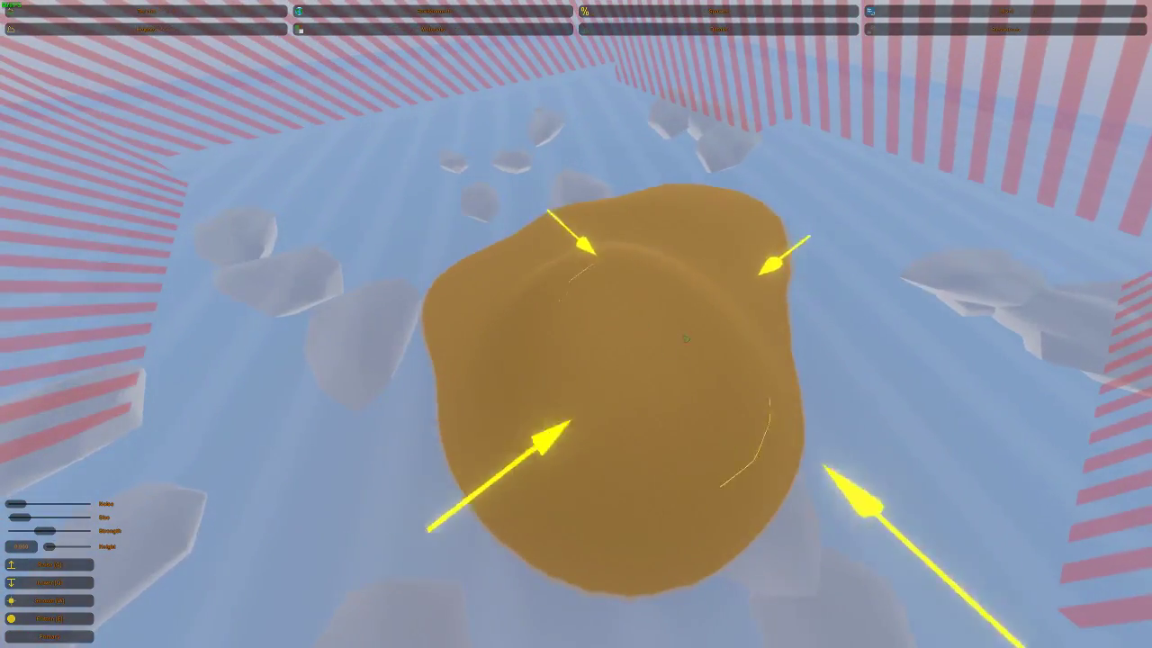
middle_click_drag(620, 311, 603, 135)
scroll(576, 135, "down", 5)
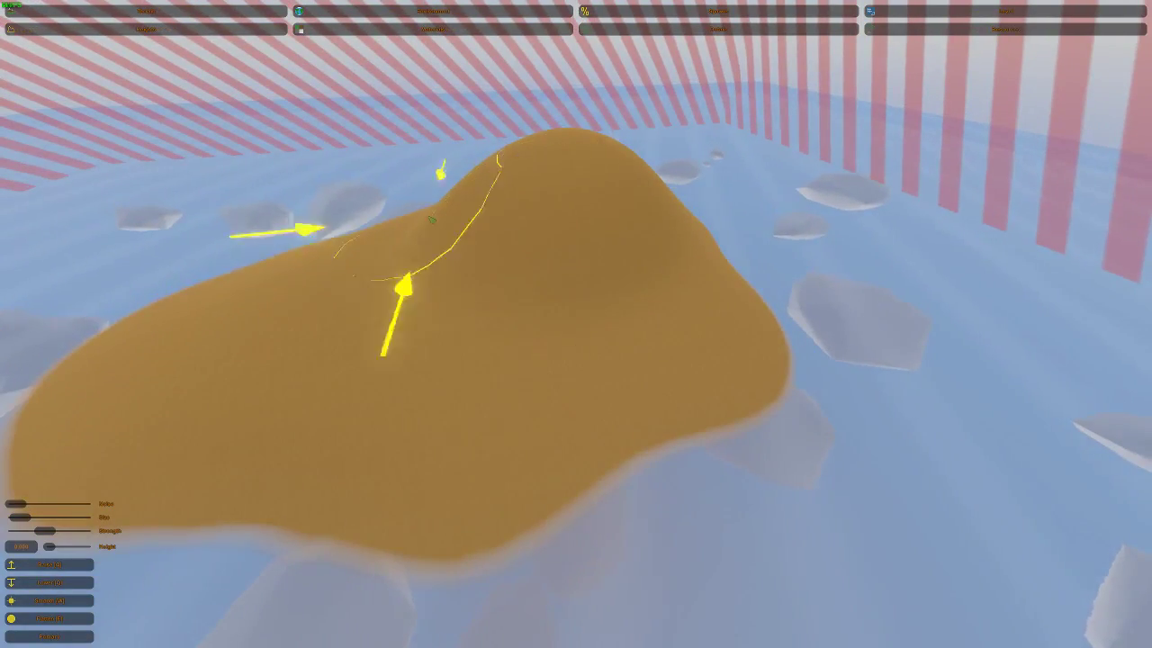
mouse_move(738, 301)
middle_mouse_down()
mouse_move(584, 291)
mouse_move(738, 311)
mouse_move(774, 333)
middle_mouse_up()
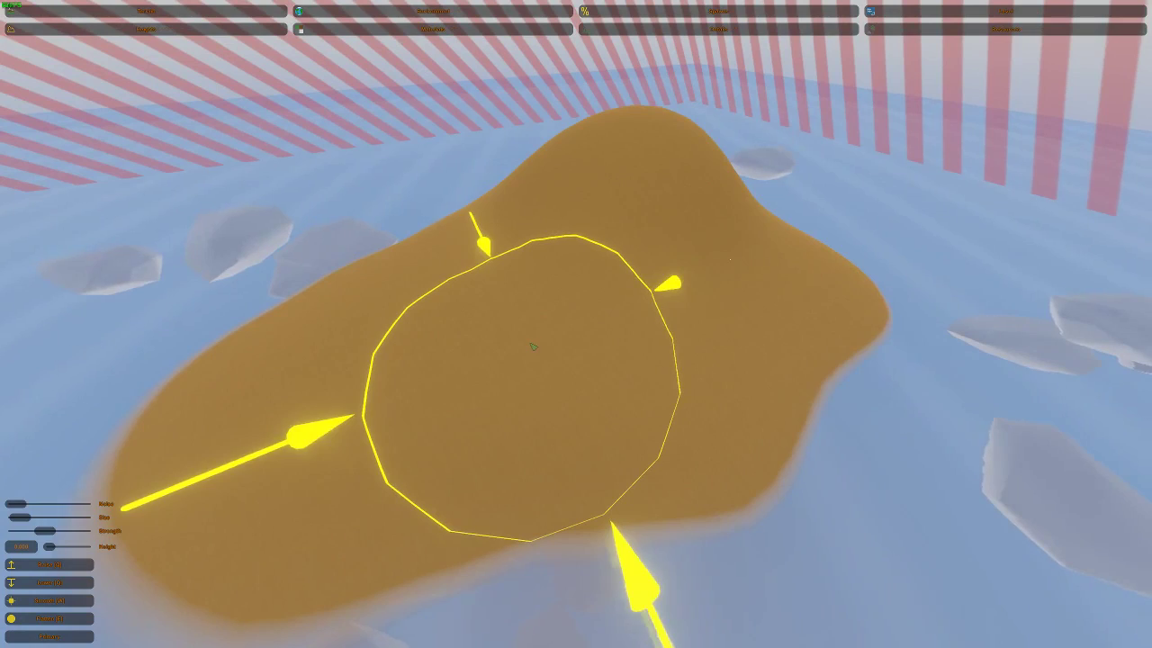
- Raise the flatten height slightly, reduce the brush size, and prepare the Flatten brush over the low land beside the hill
key("w")
right_click_drag(400, 351, 447, 411)
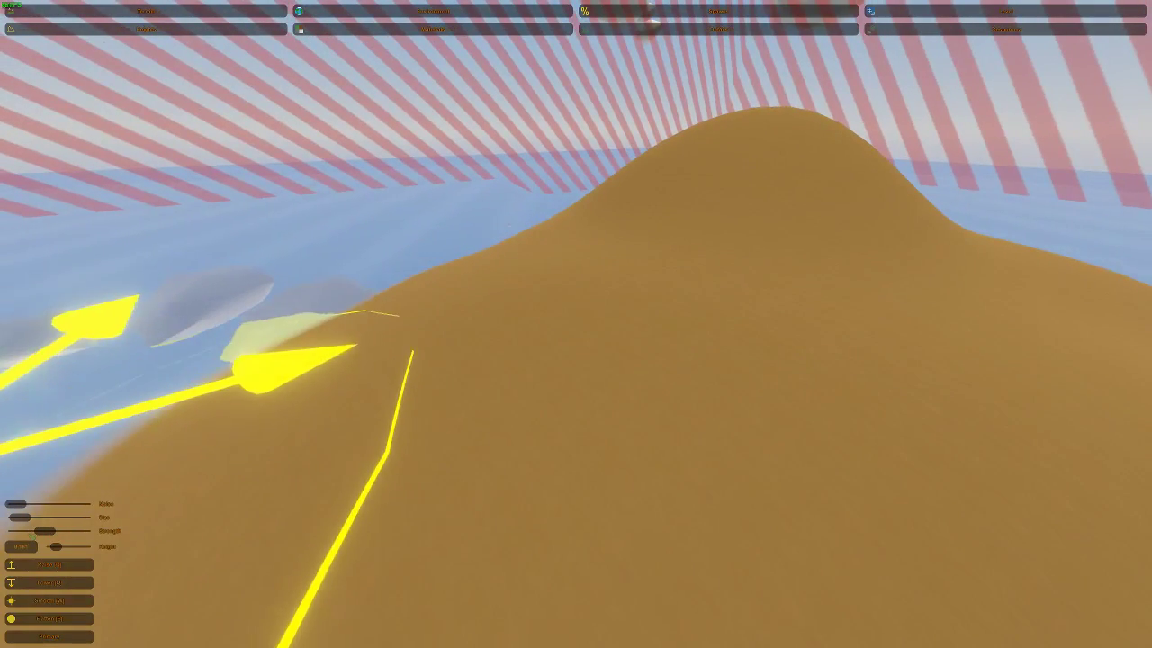
left_click_drag(19, 517, 16, 518)
mouse_move(681, 315)
right_mouse_down()
mouse_move(662, 329)
mouse_move(760, 173)
right_mouse_up()
key("w")
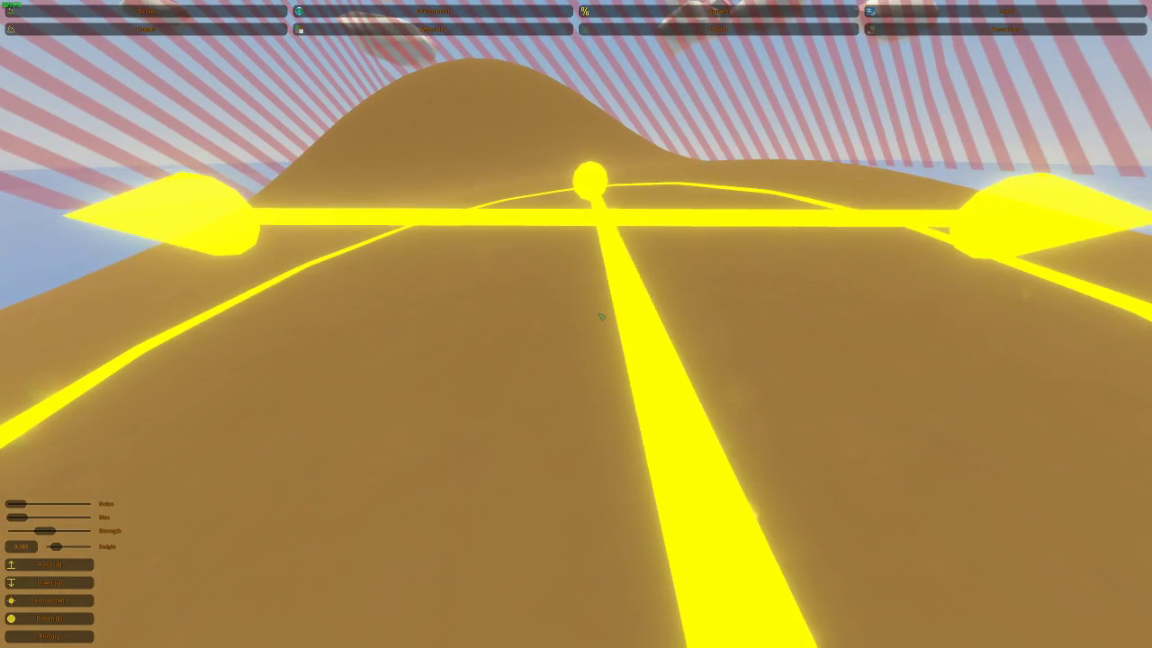
- Flatten the low ground beside the hill into a level plain
right_click_drag(450, 348, 582, 329)
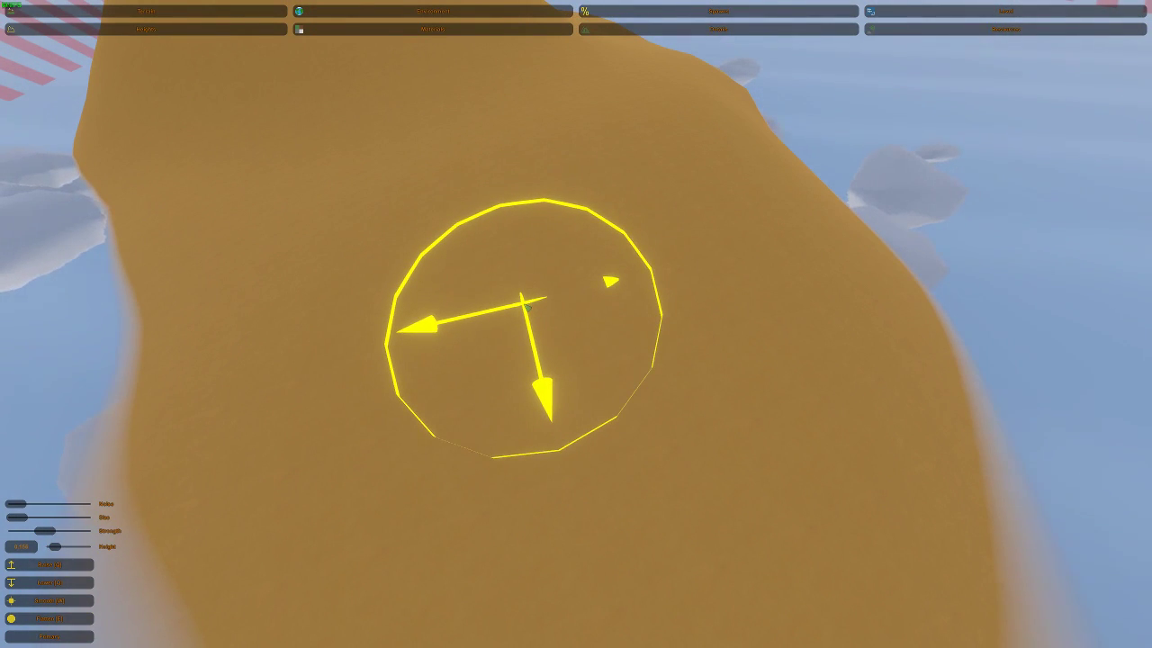
mouse_move(527, 305)
right_mouse_down()
mouse_move(689, 373)
mouse_move(617, 276)
mouse_move(750, 210)
mouse_move(580, 317)
right_mouse_up()
left_click_drag(497, 185, 569, 258)
mouse_move(478, 253)
left_mouse_down()
mouse_move(434, 185)
mouse_move(380, 185)
mouse_move(358, 263)
left_mouse_up()
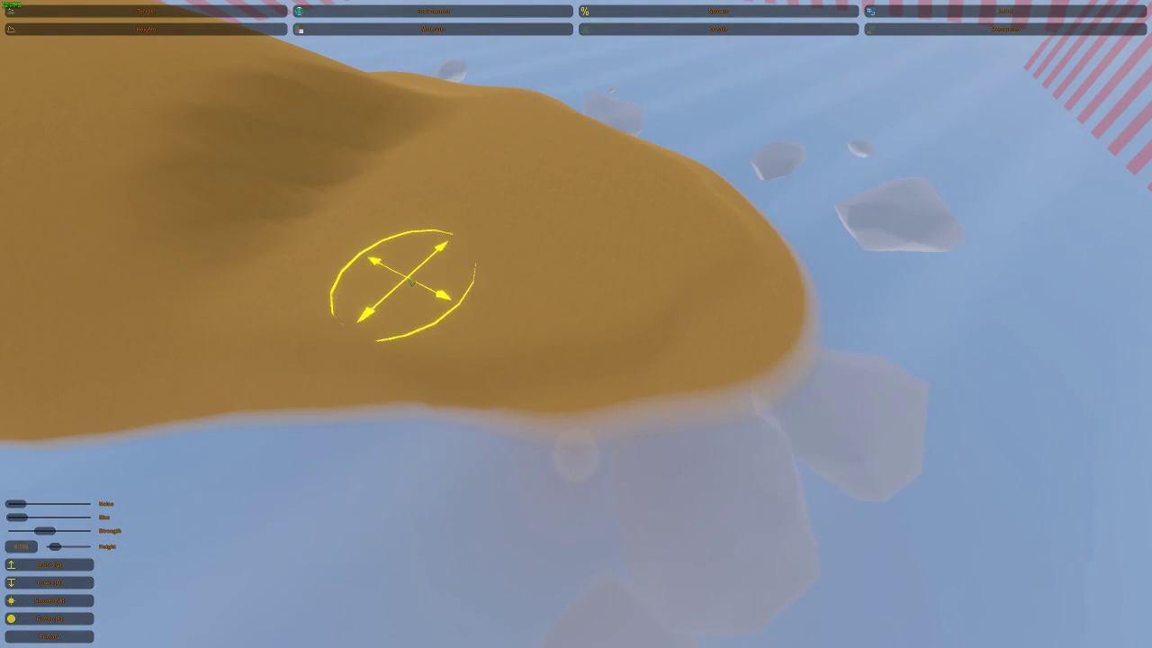
mouse_move(369, 117)
left_mouse_down()
mouse_move(314, 129)
mouse_move(308, 153)
left_mouse_up()
mouse_move(593, 133)
right_mouse_down()
mouse_move(486, 55)
mouse_move(416, 30)
mouse_move(431, 72)
mouse_move(395, 134)
mouse_move(504, 171)
mouse_move(508, 144)
mouse_move(518, 207)
mouse_move(576, 225)
mouse_move(666, 203)
mouse_move(648, 221)
right_mouse_up()
key("w")
key("s")
key("w")
key("w")
key("s")
key("w")
mouse_move(540, 225)
right_mouse_down()
mouse_move(575, 216)
mouse_move(576, 350)
mouse_move(516, 365)
mouse_move(492, 346)
mouse_move(468, 204)
mouse_move(251, 178)
mouse_move(414, 239)
mouse_move(480, 346)
mouse_move(458, 393)
mouse_move(513, 480)
mouse_move(663, 351)
mouse_move(709, 367)
mouse_move(753, 324)
mouse_move(580, 330)
right_mouse_up()
key("s")
- Start editing the terrain materials and bake them onto the island at high quality
left_click(461, 28)
key("s")
key("d")
key("w")
key("s")
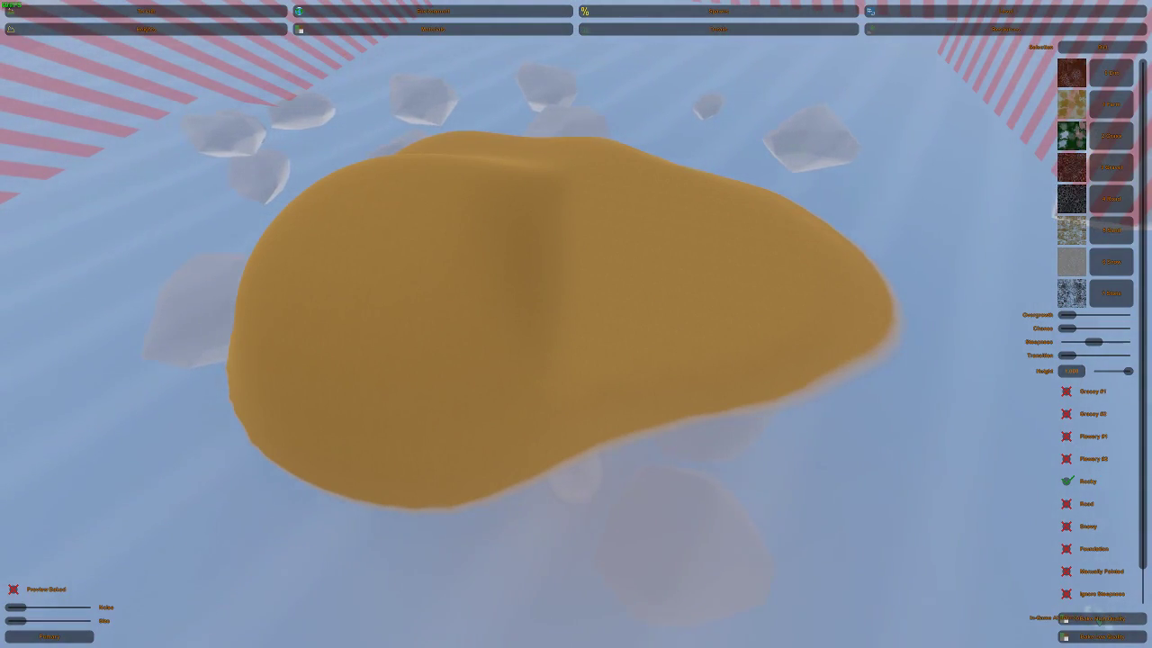
left_click(1123, 620)
- Examine how the baked grass, sand and reddish slope materials cover the island
key("w")
right_click_drag(680, 365, 575, 504)
key("s")
right_click_drag(406, 207, 810, 486)
key("s")
key("w")
mouse_move(576, 324)
right_mouse_down()
mouse_move(573, 243)
mouse_move(612, 324)
mouse_move(576, 313)
mouse_move(587, 378)
mouse_move(529, 342)
mouse_move(522, 324)
mouse_move(513, 356)
mouse_move(387, 333)
mouse_move(315, 347)
mouse_move(531, 352)
mouse_move(450, 387)
mouse_move(423, 319)
mouse_move(562, 279)
mouse_move(567, 261)
mouse_move(580, 360)
mouse_move(607, 338)
mouse_move(598, 315)
mouse_move(778, 320)
right_mouse_up()
key("d")
key("s")
key("d")
key("s")
key("s")
key("d")
key("d")
key("w")
key("s")
key("a")
key("w")
key("s")
key("w")
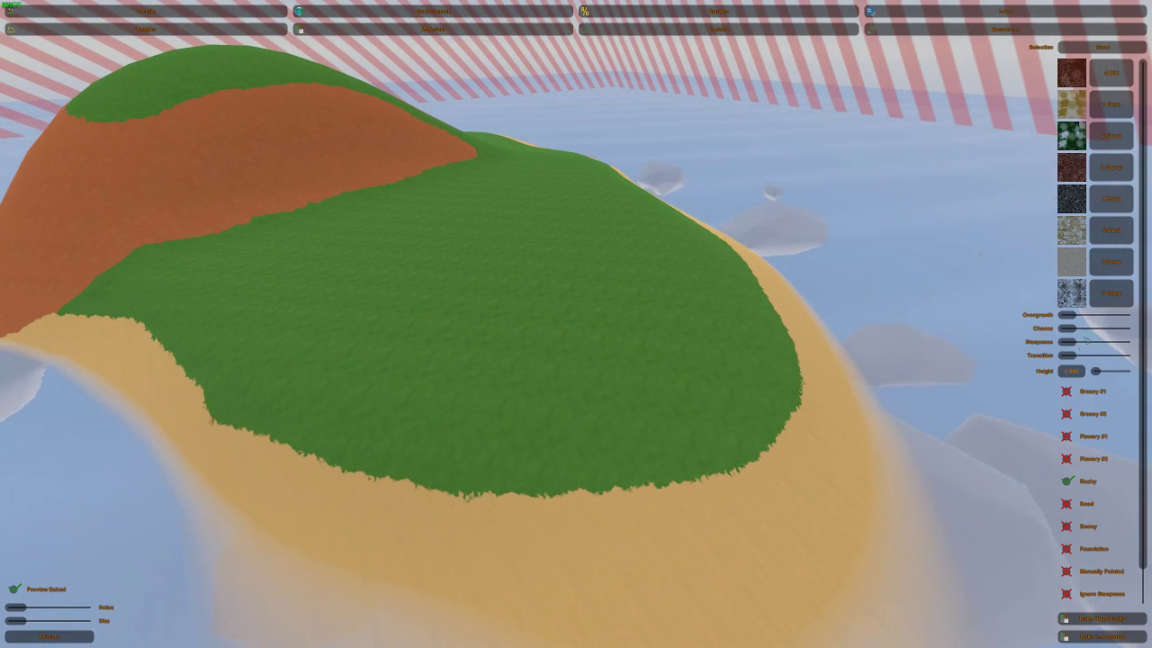
- Try a steepness of about one third for the reddish slope material and bake at high quality
key("a")
right_click_drag(796, 364, 693, 409)
key("w")
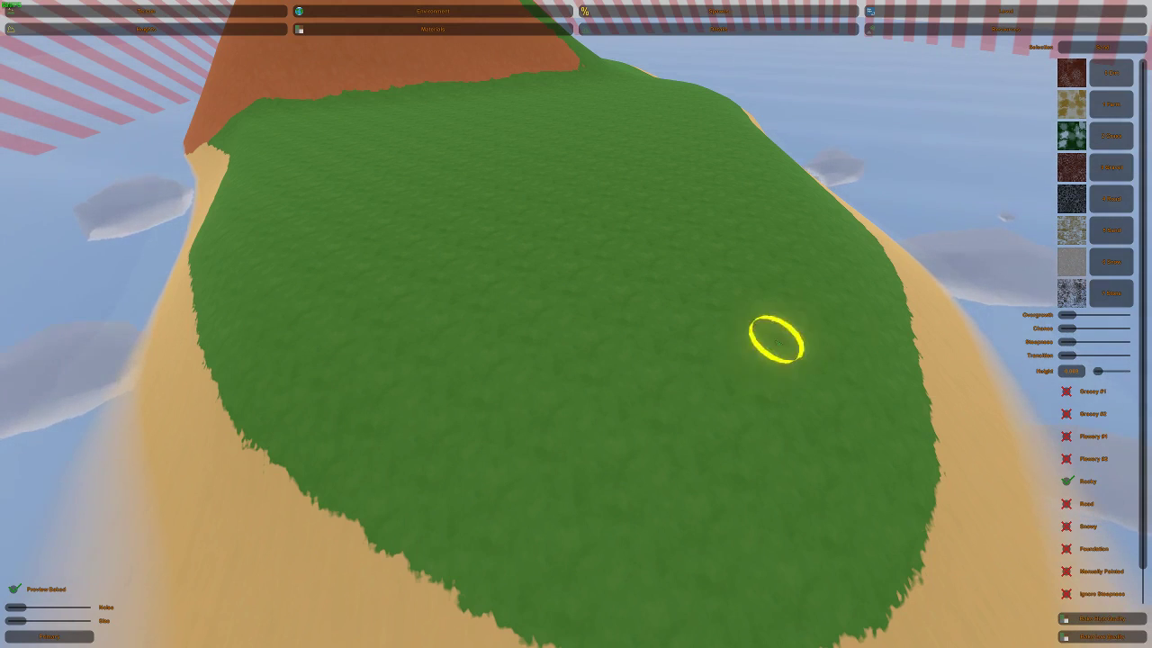
key("s")
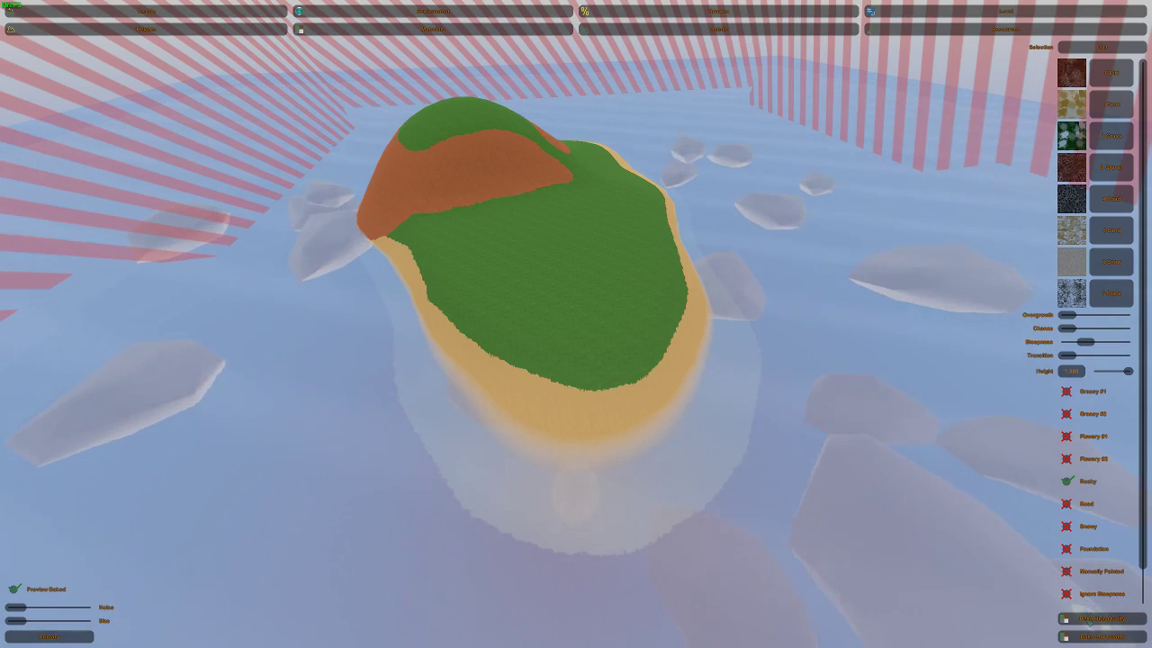
left_click(1088, 617)
key("w")
right_click_drag(484, 158, 846, 342)
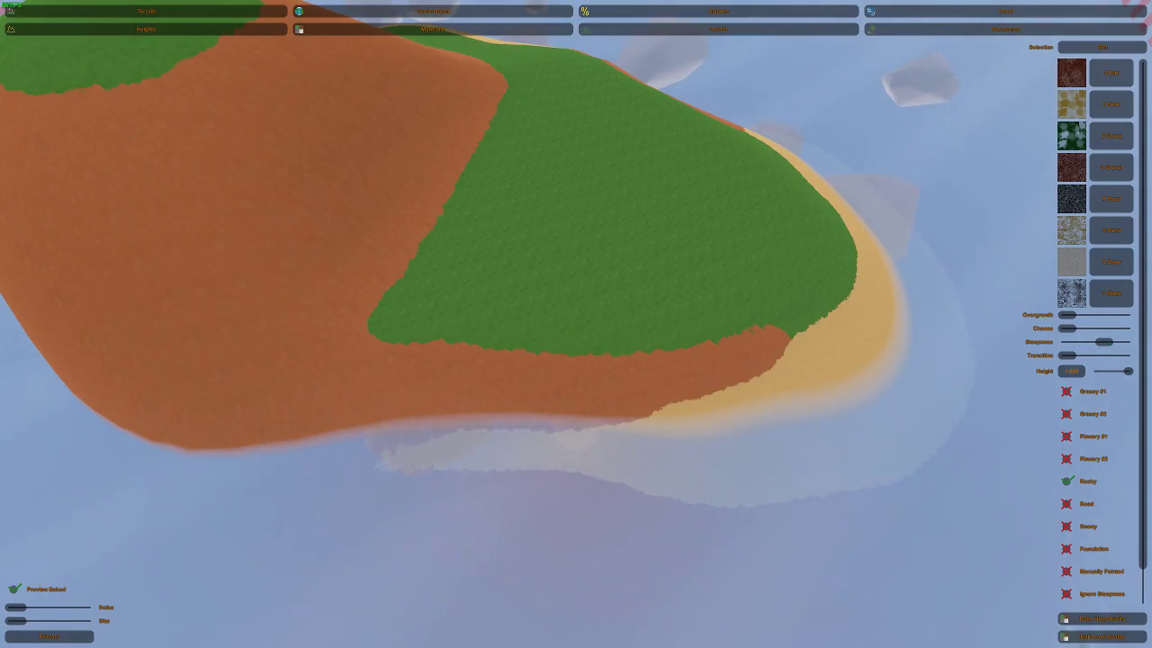
- Raise the reddish slope material's steepness to about 60 percent and bake the terrain again at high quality
left_click(1073, 617)
right_click_drag(767, 466, 626, 414)
key("w")
key("s")
key("w")
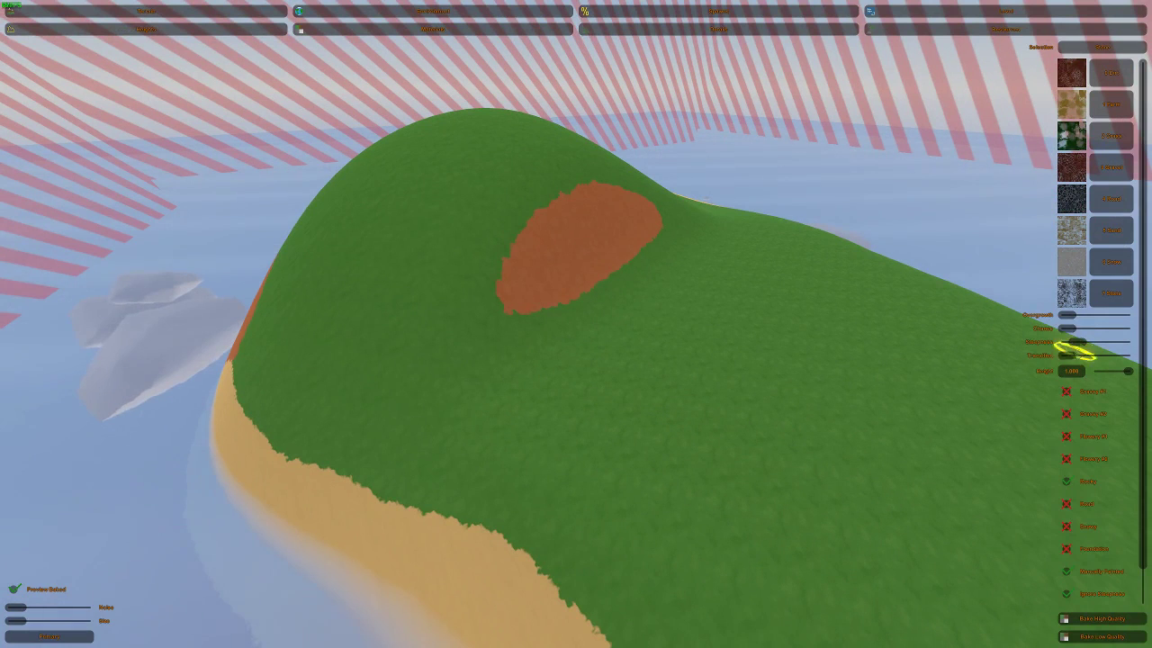
- Bake the material with Manually Painted and Ignore Steepness enabled at a low steepness, raise its steepness to about three quarters, and rebake at high quality
left_click(1069, 618)
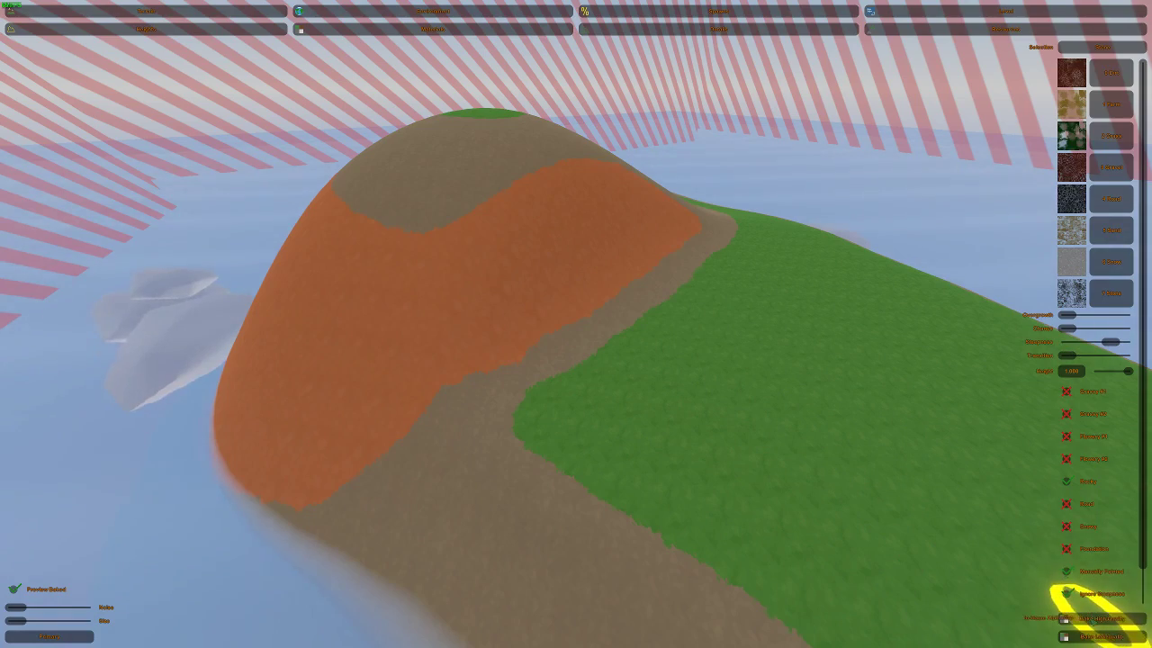
left_click(1094, 620)
right_click_drag(1074, 589, 1116, 593)
key("s")
key("w")
mouse_move(1031, 278)
right_mouse_down()
mouse_move(1070, 324)
mouse_move(1080, 314)
right_mouse_up()
key("s")
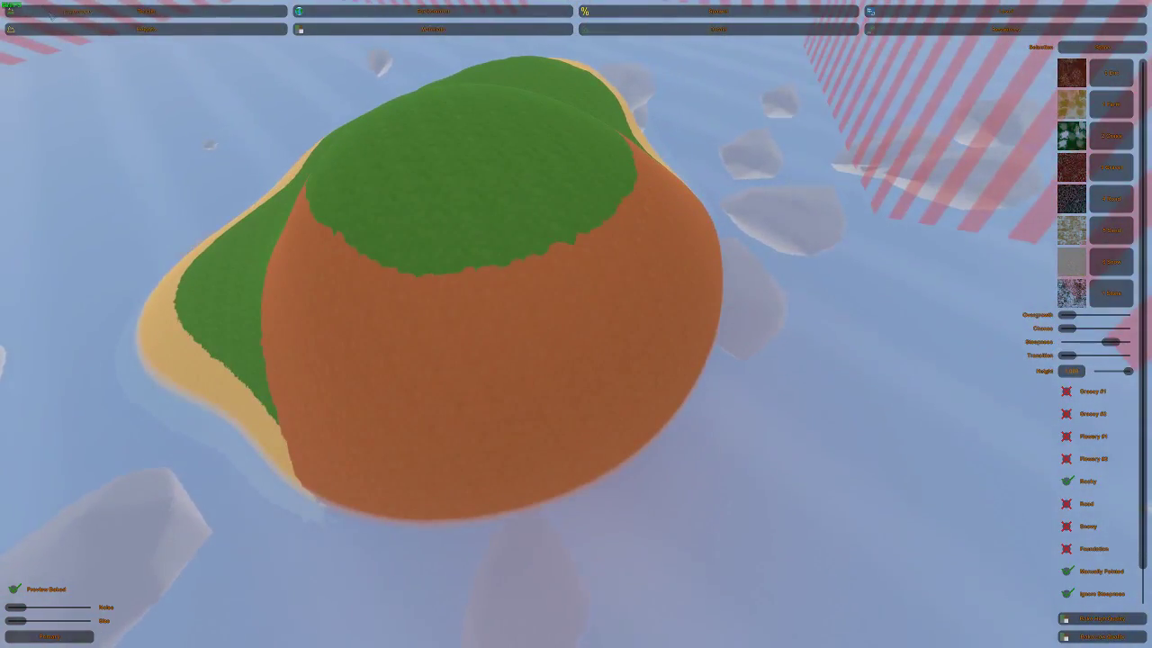
- Cut the base of the reddish slope back below the waterline along its near shore and smooth the jagged edge
left_click(61, 32)
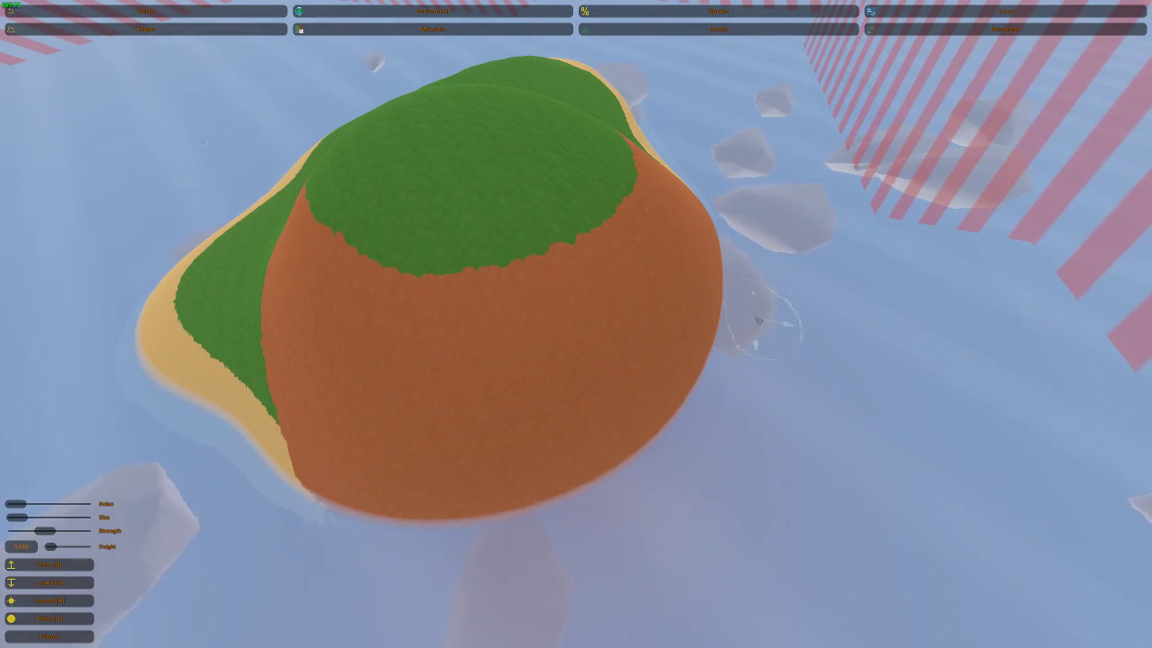
mouse_move(697, 342)
left_mouse_down()
mouse_move(642, 406)
mouse_move(548, 476)
mouse_move(390, 535)
mouse_move(319, 501)
mouse_move(140, 484)
left_mouse_up()
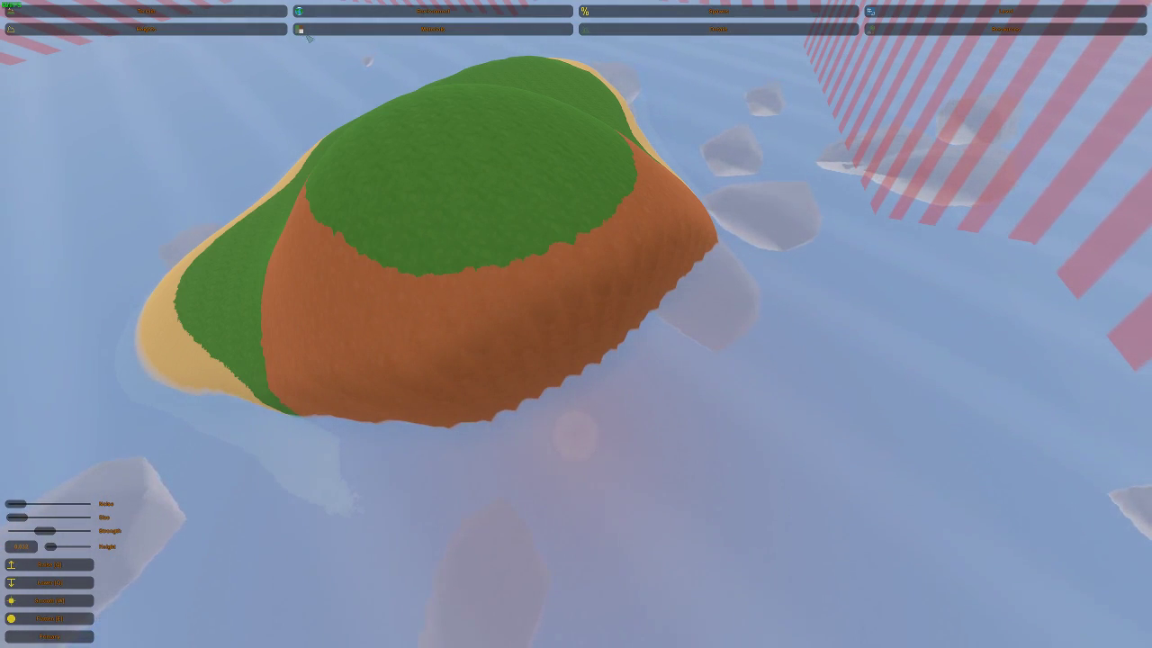
mouse_move(675, 284)
left_mouse_down()
mouse_move(340, 439)
mouse_move(382, 414)
mouse_move(664, 348)
mouse_move(707, 269)
left_mouse_up()
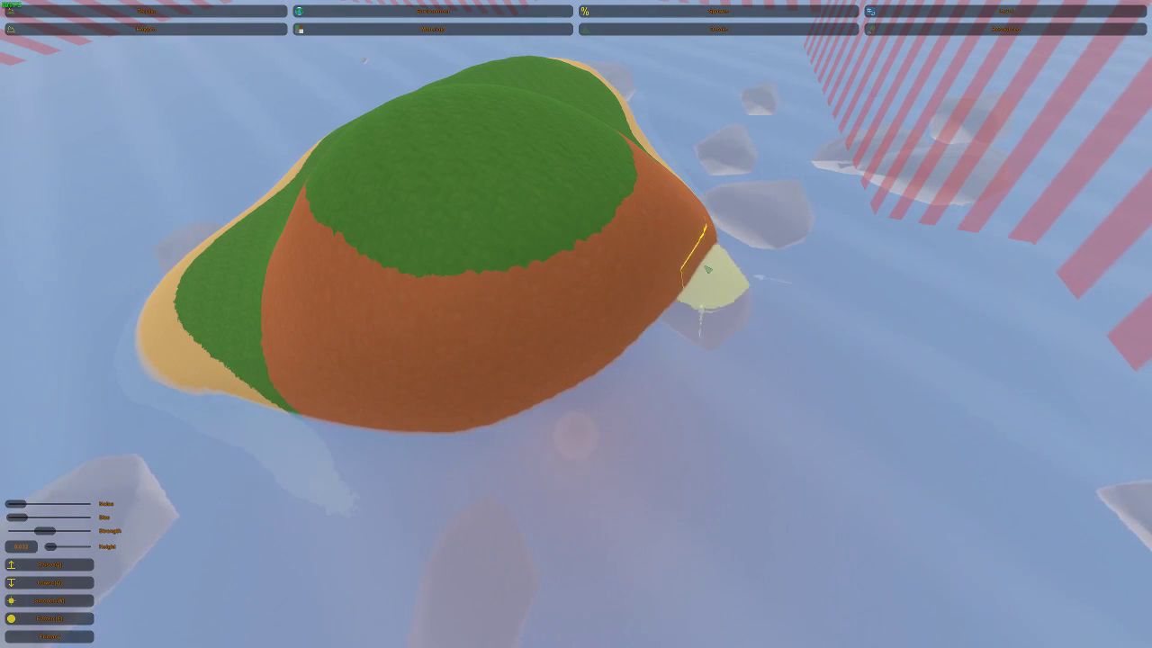
- Rebake the ground materials at high quality for the reshaped slope and inspect the hill from the island's grassy side
left_click(408, 30)
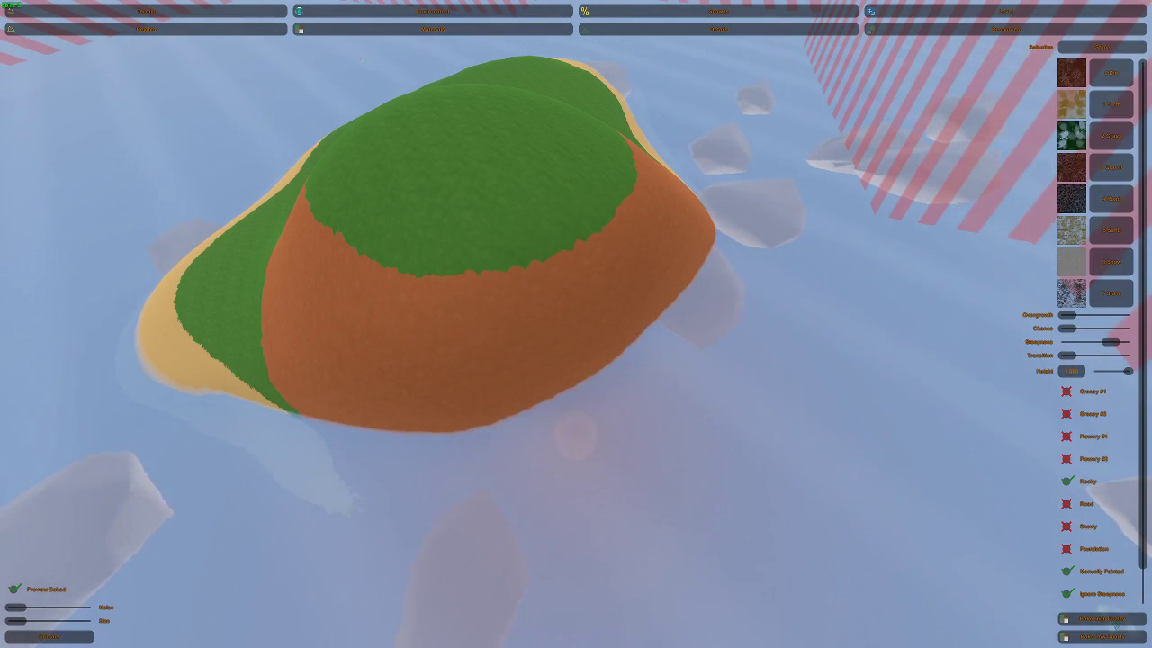
left_click(1119, 619)
key("w")
mouse_move(576, 324)
right_mouse_down()
mouse_move(396, 243)
mouse_move(589, 288)
mouse_move(863, 292)
mouse_move(909, 333)
mouse_move(594, 395)
mouse_move(558, 441)
mouse_move(504, 477)
mouse_move(630, 468)
right_mouse_up()
key("w")
key("s")
key("w")
key("w")
- Bake the terrain materials at high quality once more and examine the grassy flat area in front of the hill
left_click(158, 33)
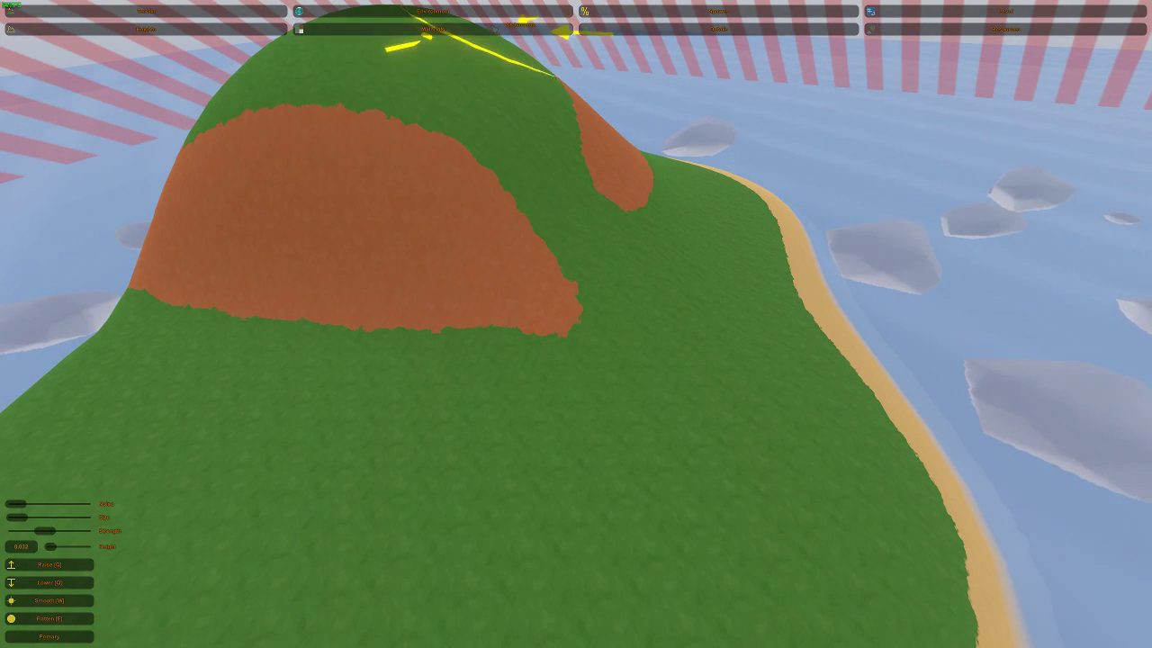
left_click(427, 28)
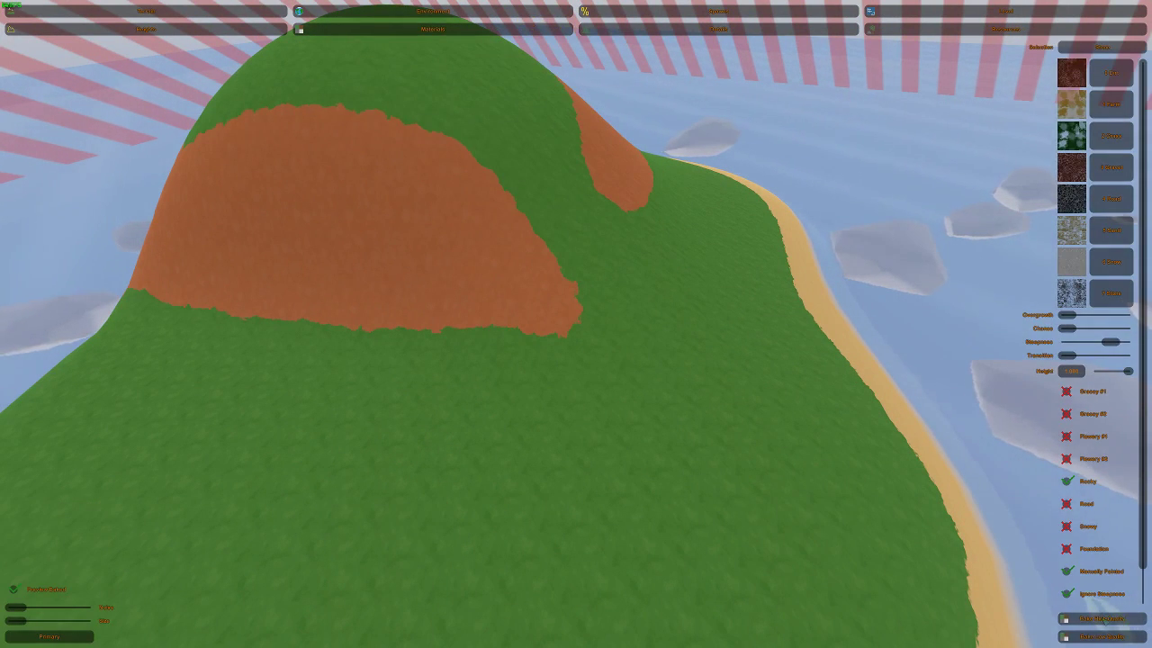
left_click(1103, 620)
key("w")
mouse_move(974, 581)
right_mouse_down()
mouse_move(720, 558)
mouse_move(693, 539)
mouse_move(693, 508)
mouse_move(716, 517)
mouse_move(711, 613)
mouse_move(922, 588)
right_mouse_up()
key("w")
key("s")
key("w")
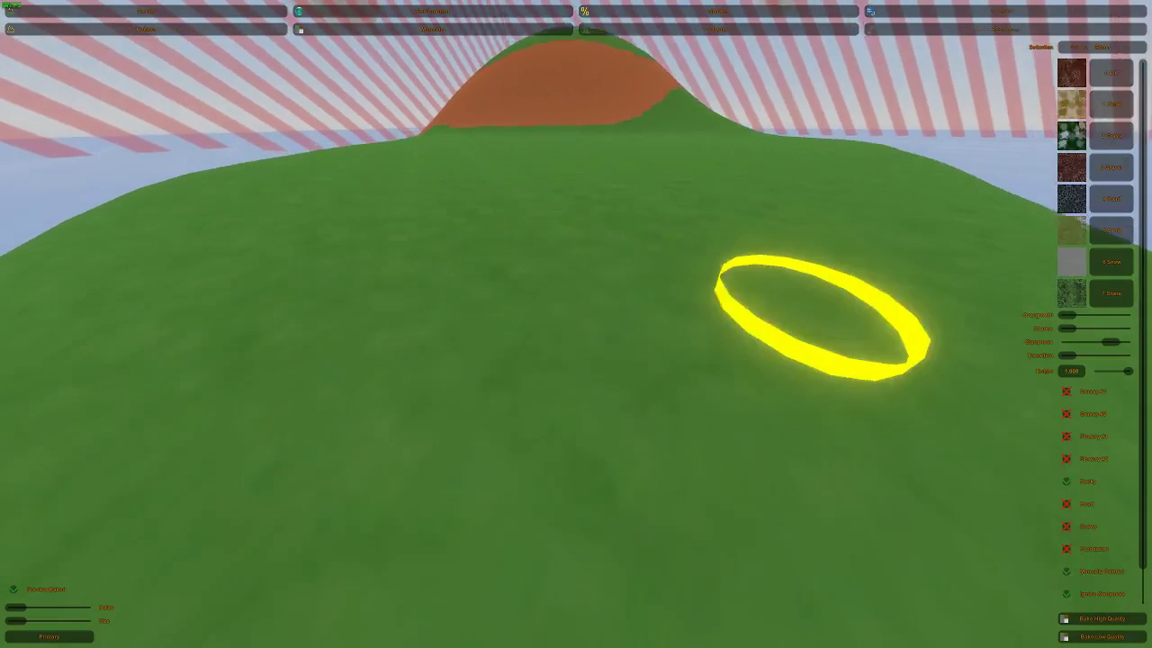